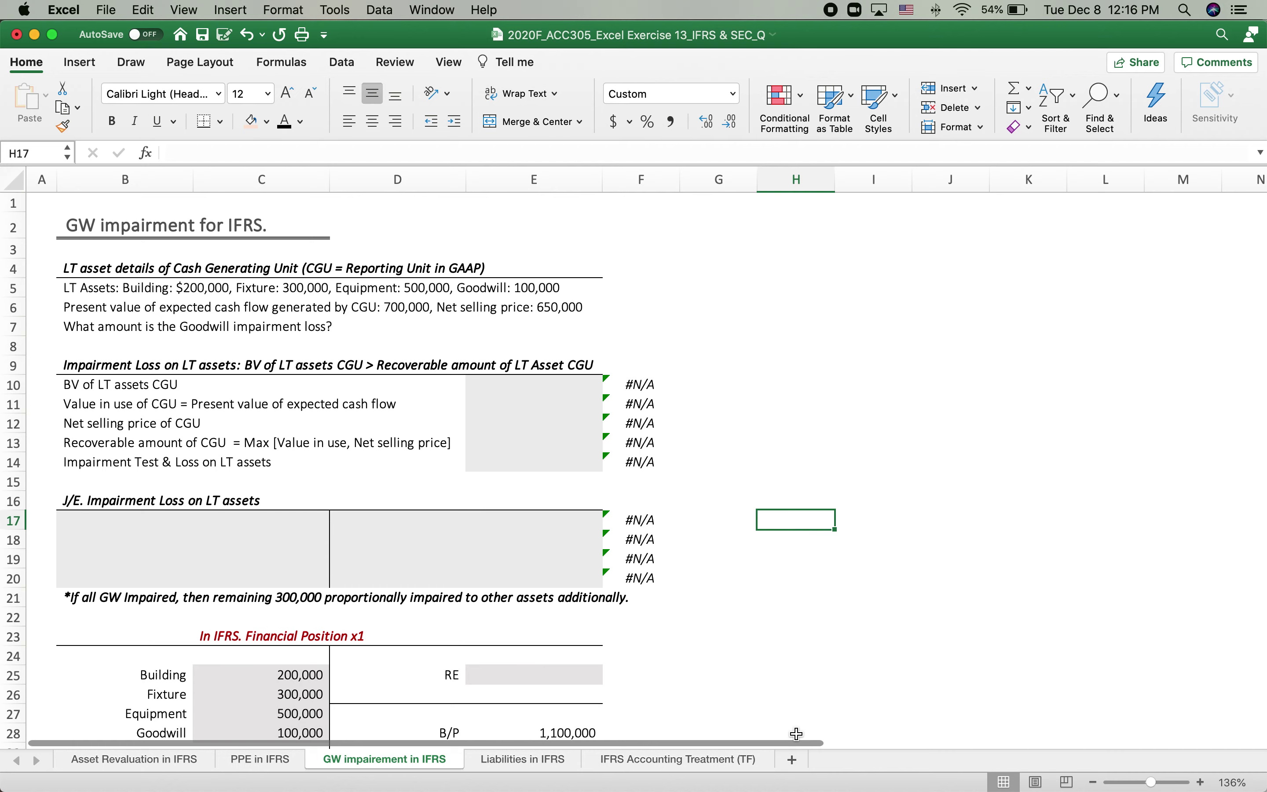
# - Review the IFRS goodwill impairment test rule on the PowerPoint slide "VI. Intangible Assets in IFRS" and return to the Excel exercise
pyautogui.hotkey('ctrl', 'Right')
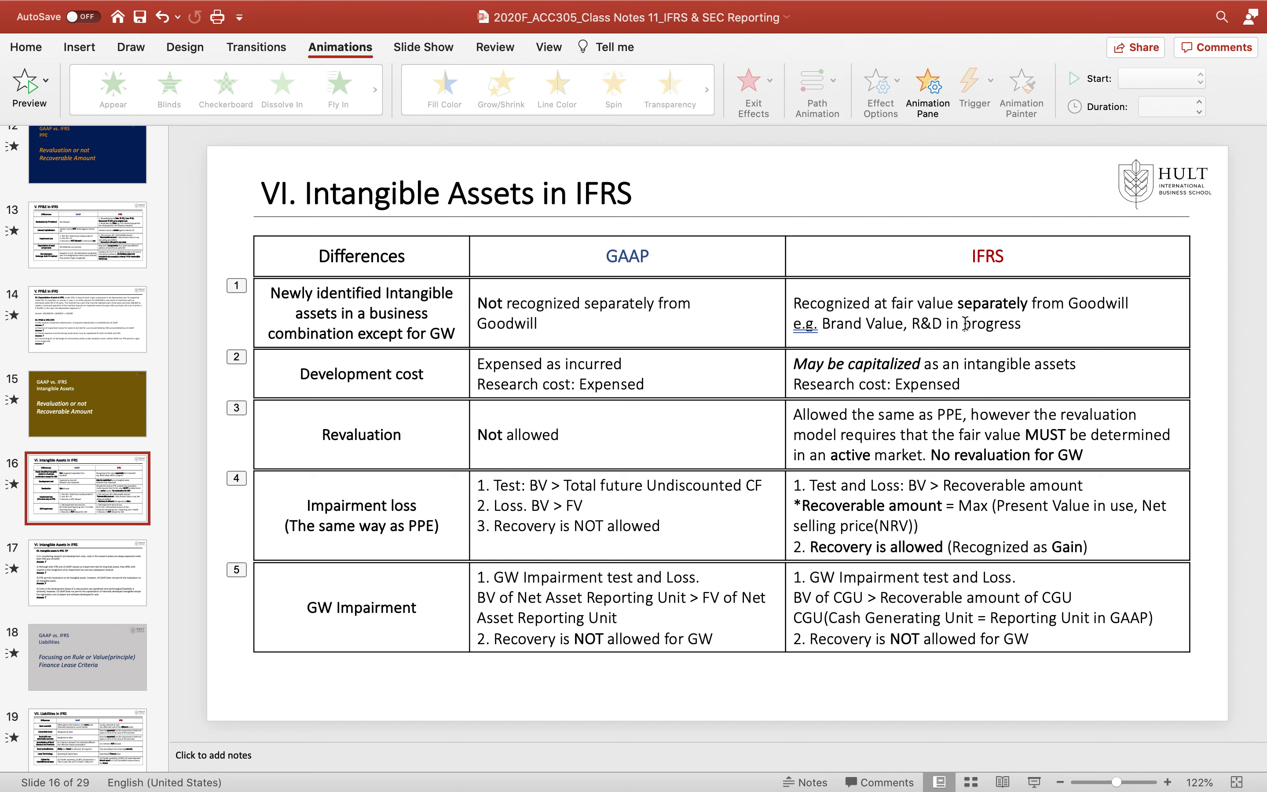
pyautogui.moveTo(819, 577); pyautogui.dragTo(1012, 578)
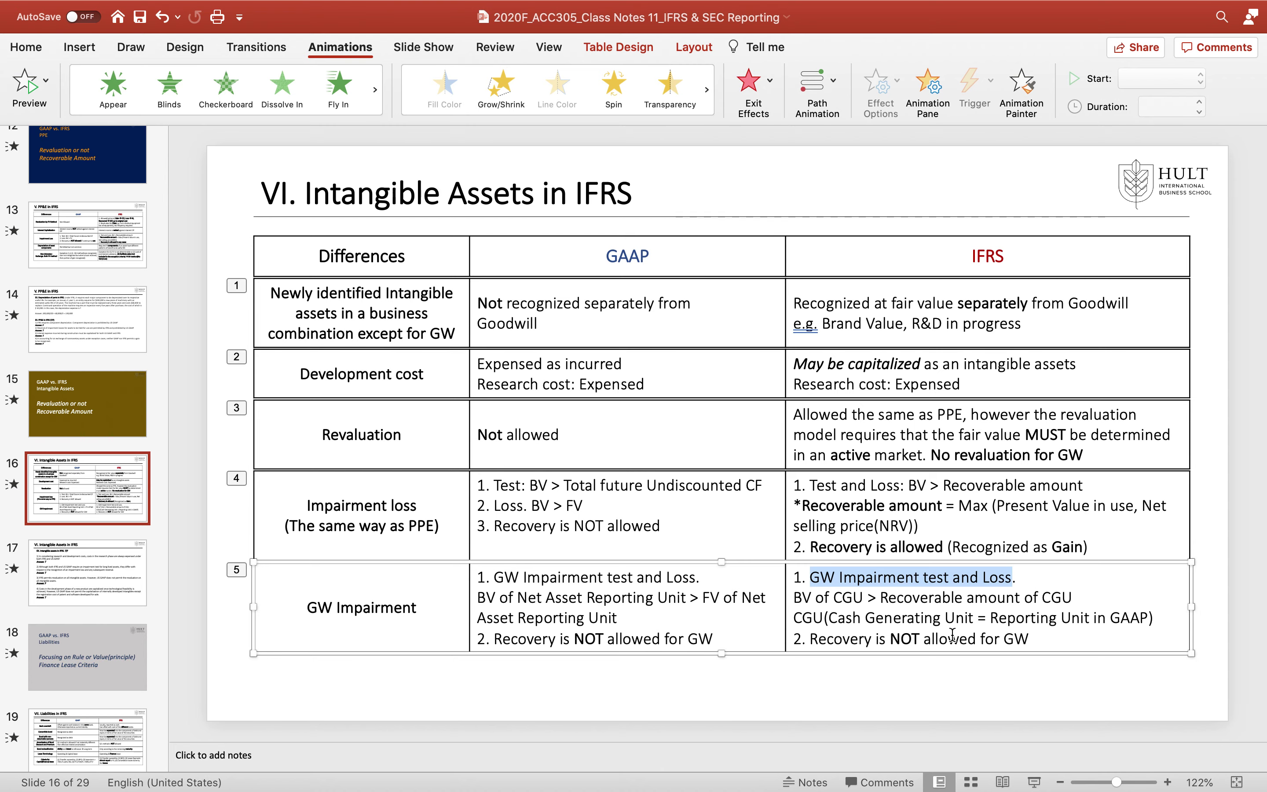
pyautogui.hotkey('ctrl', 'Left')
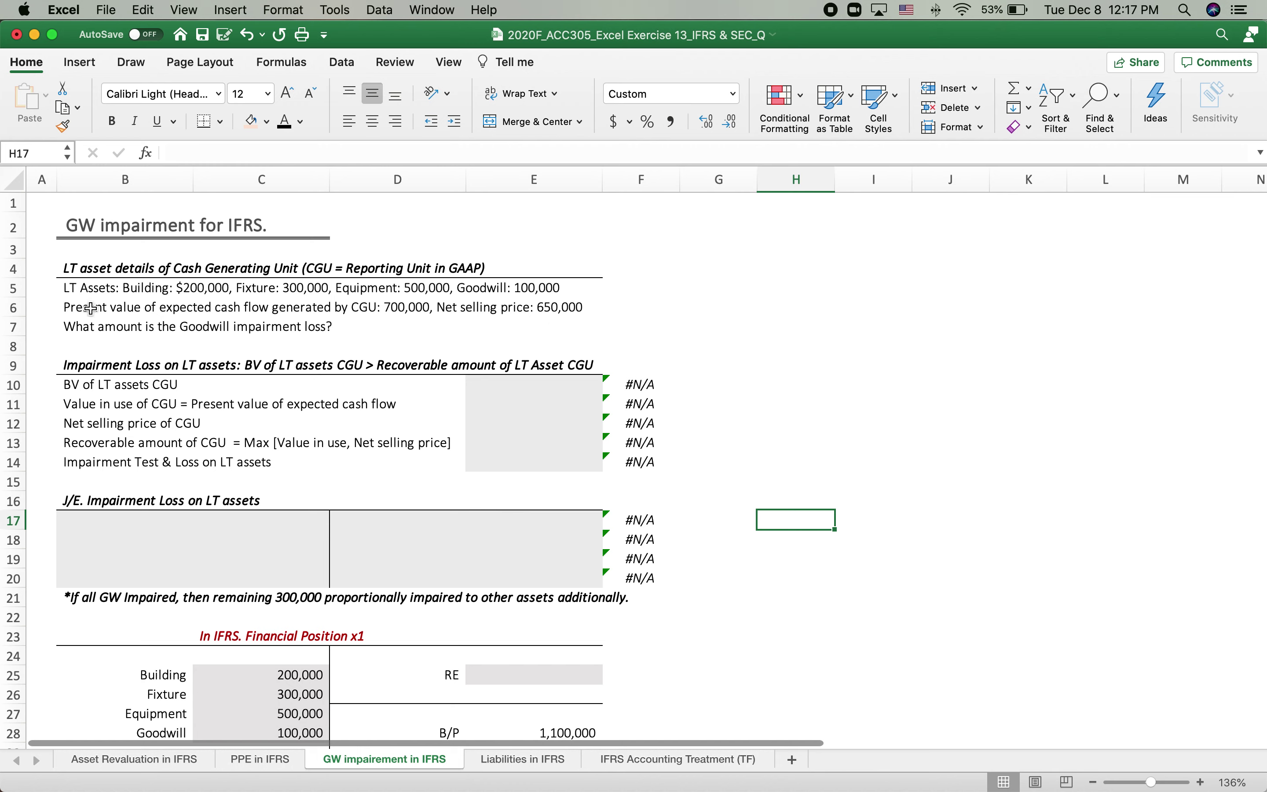
# - Enter the BV of LT assets CGU in E10 as =200000+300000+500000+100000
pyautogui.click(400, 313)
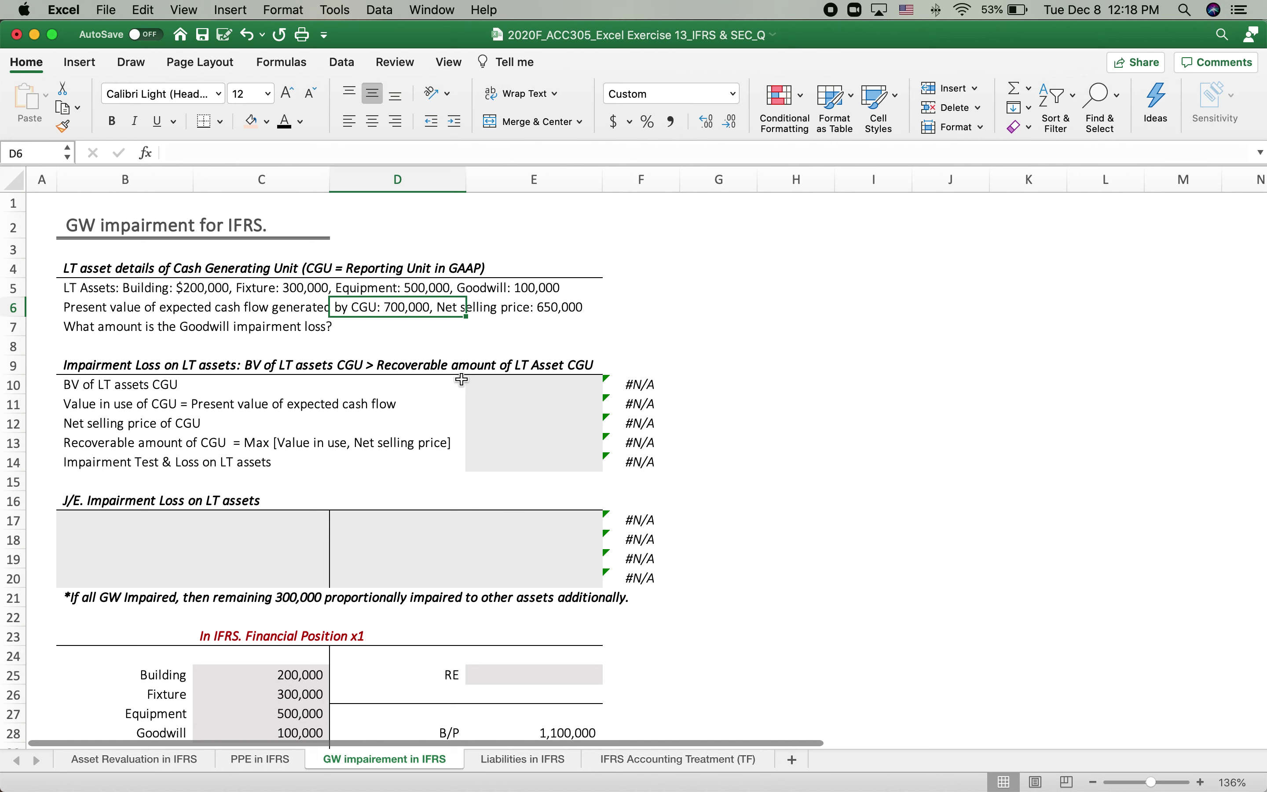
pyautogui.click(504, 385)
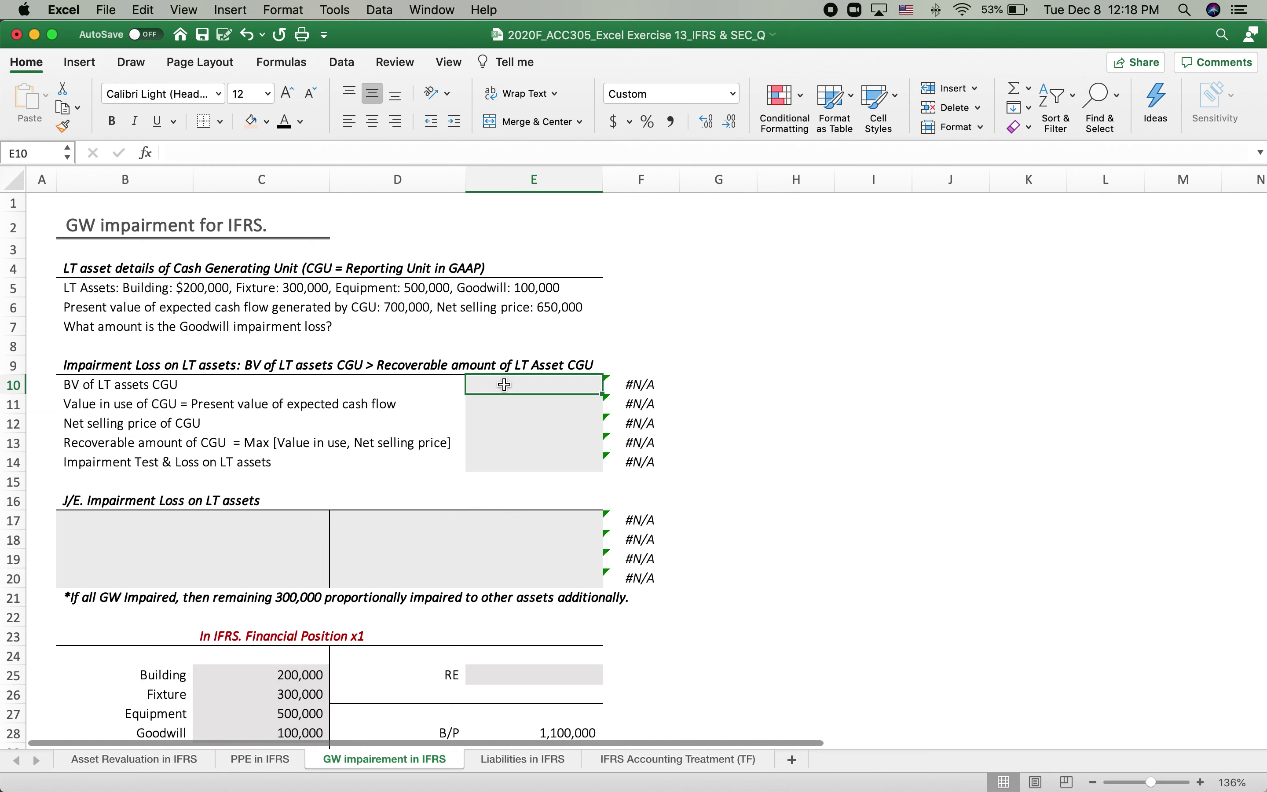
pyautogui.write('=')
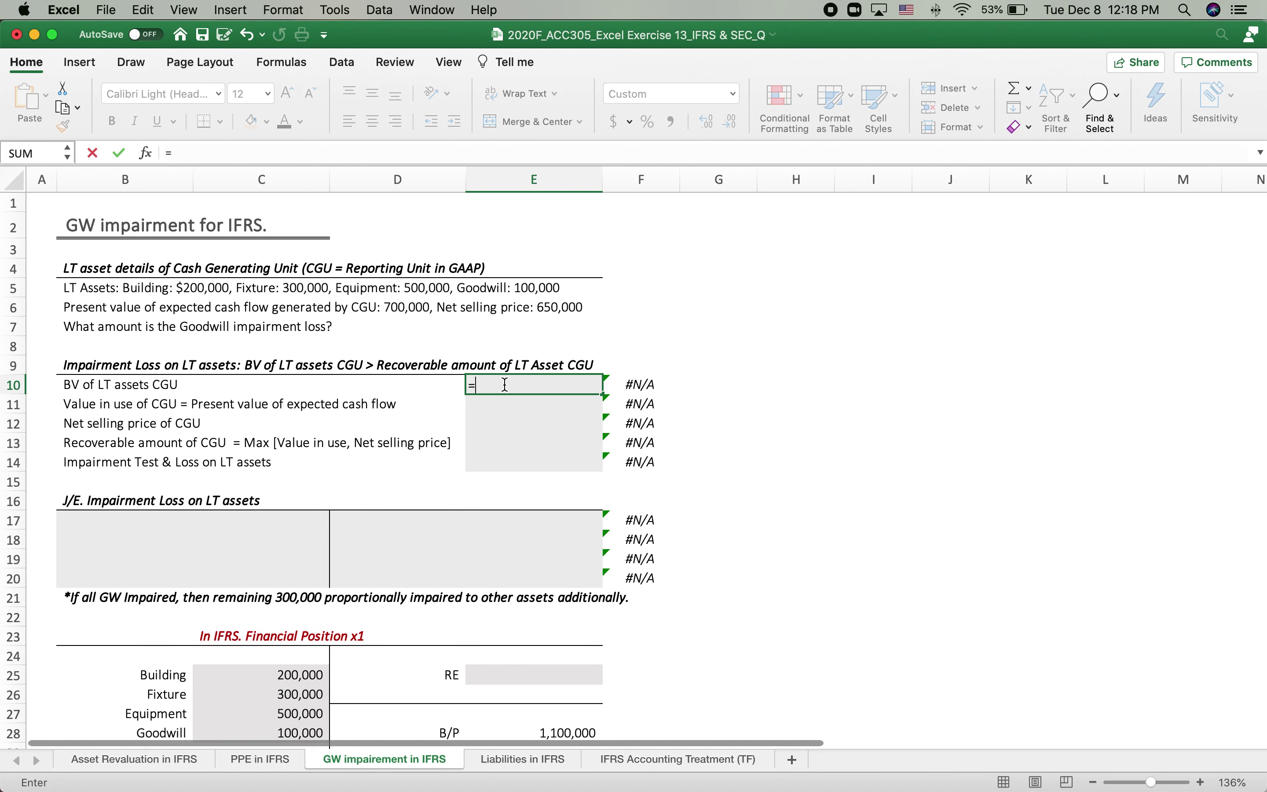
pyautogui.write('200000+300000+500')
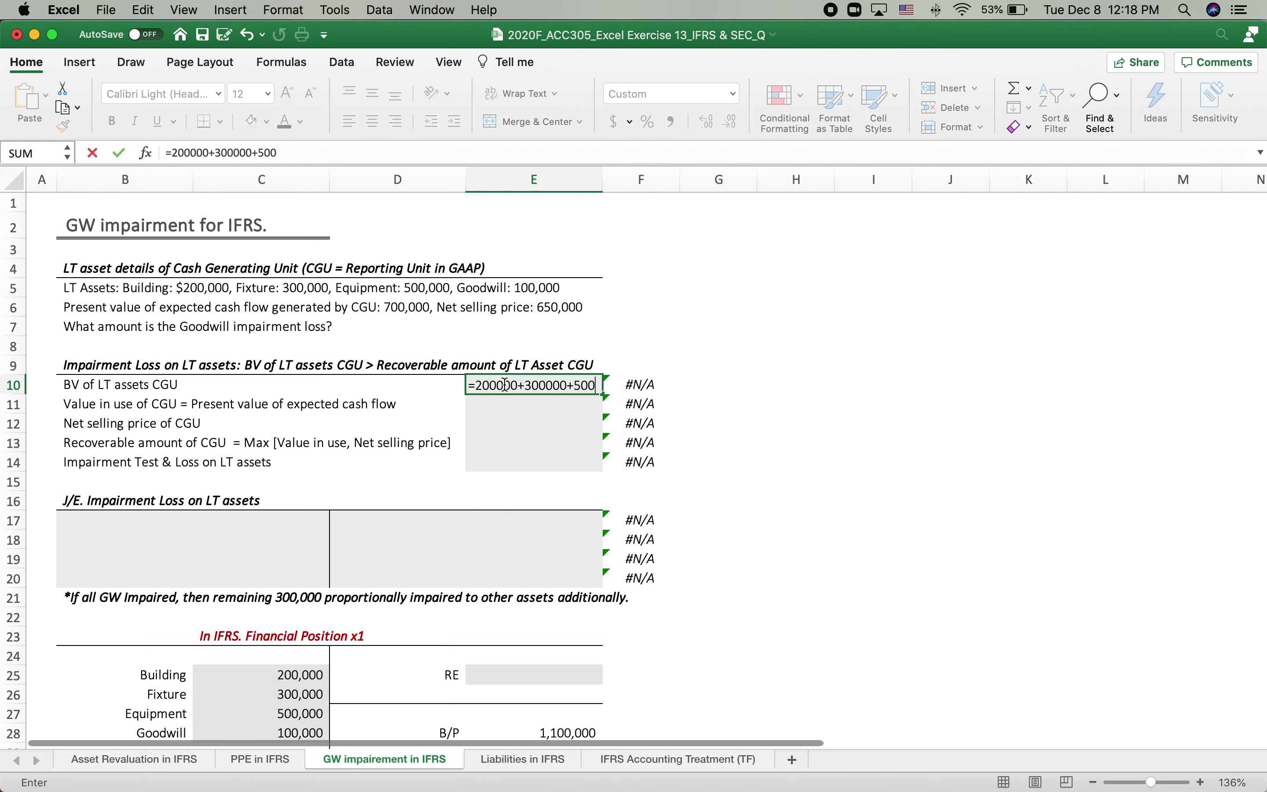
pyautogui.write('000+100000')
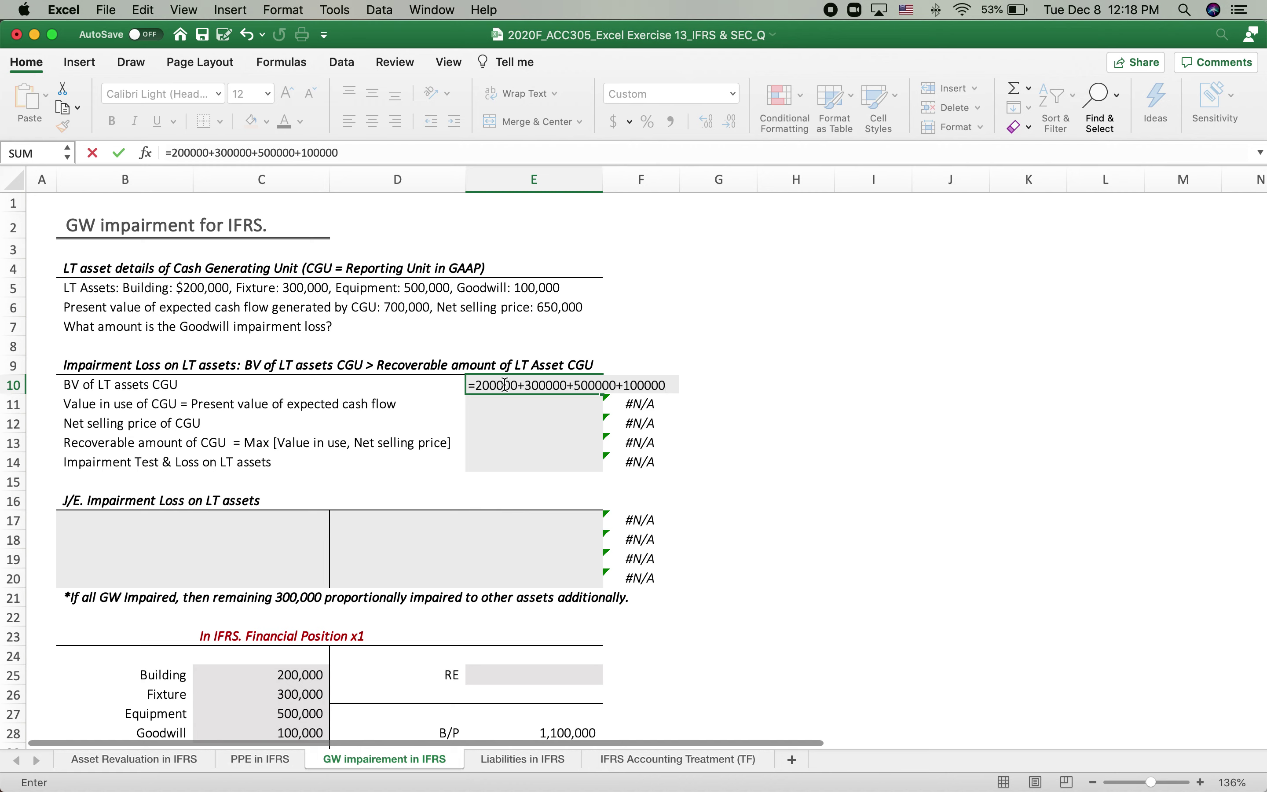
pyautogui.press('Return')
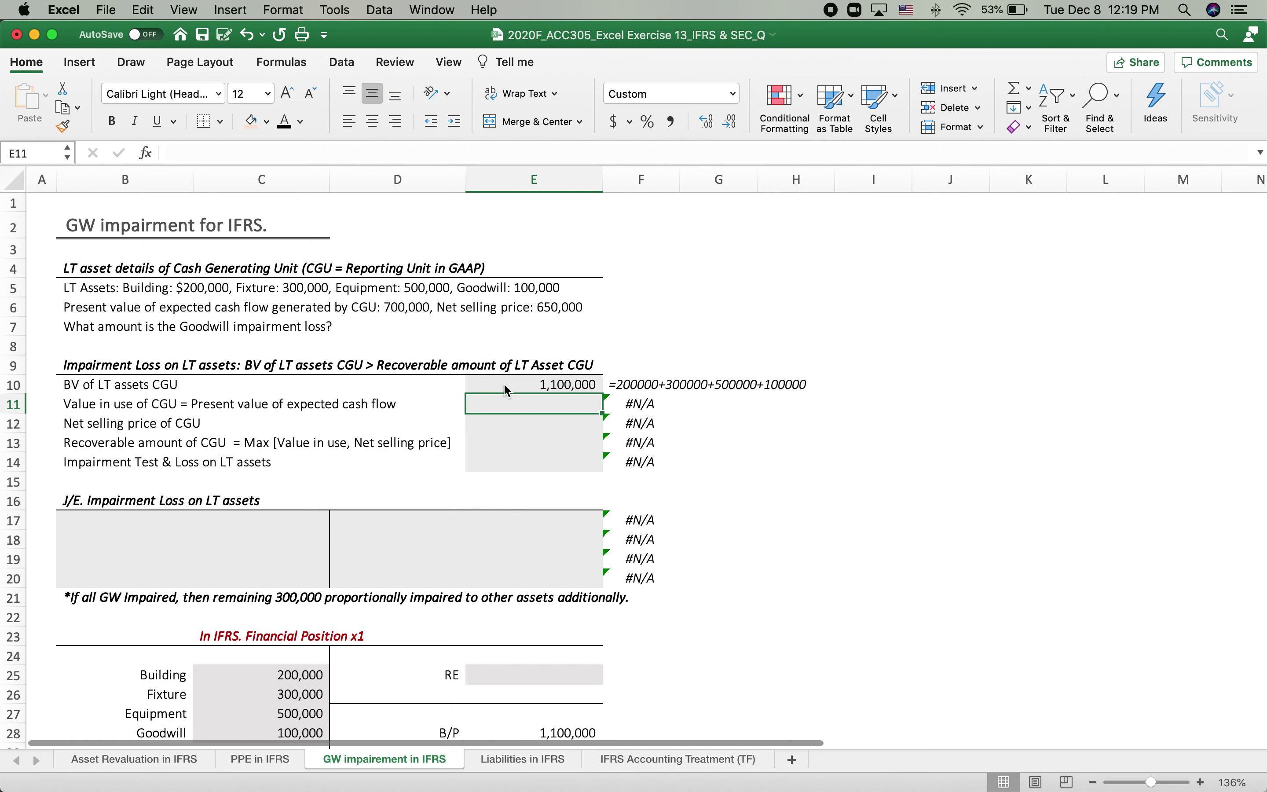
# - Enter =700000 as the CGU's value in use in E11 and =650000 as its net selling price in E12
pyautogui.write('=7')
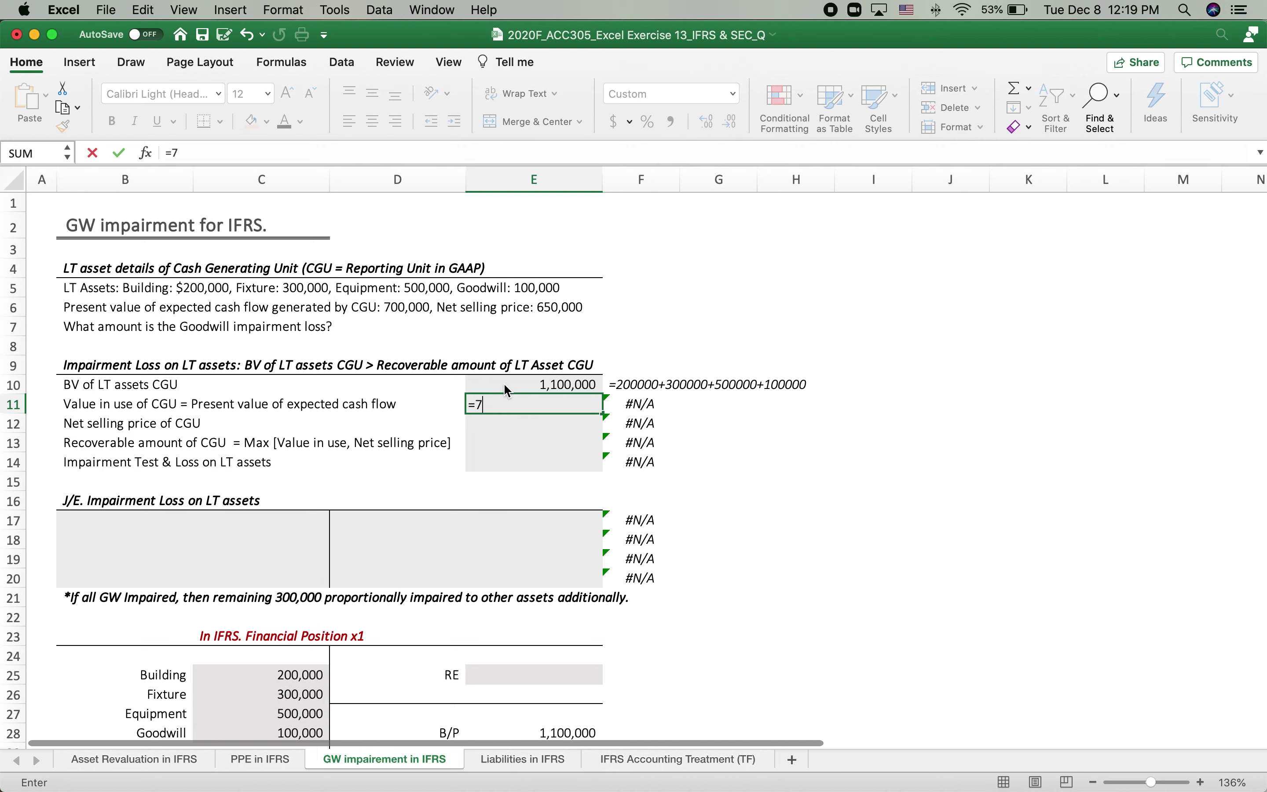
pyautogui.write('00000')
pyautogui.press('Return')
pyautogui.write('=')
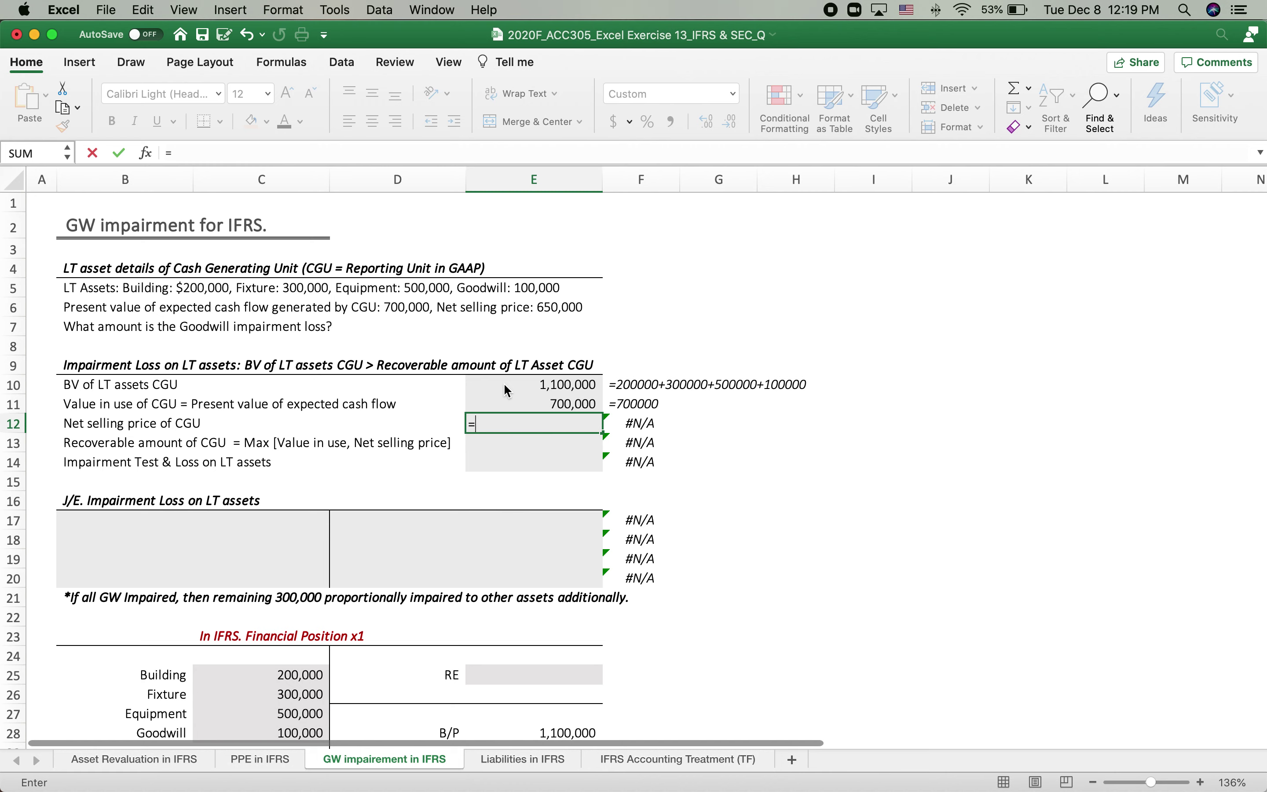
pyautogui.write('650000')
pyautogui.press('Return')
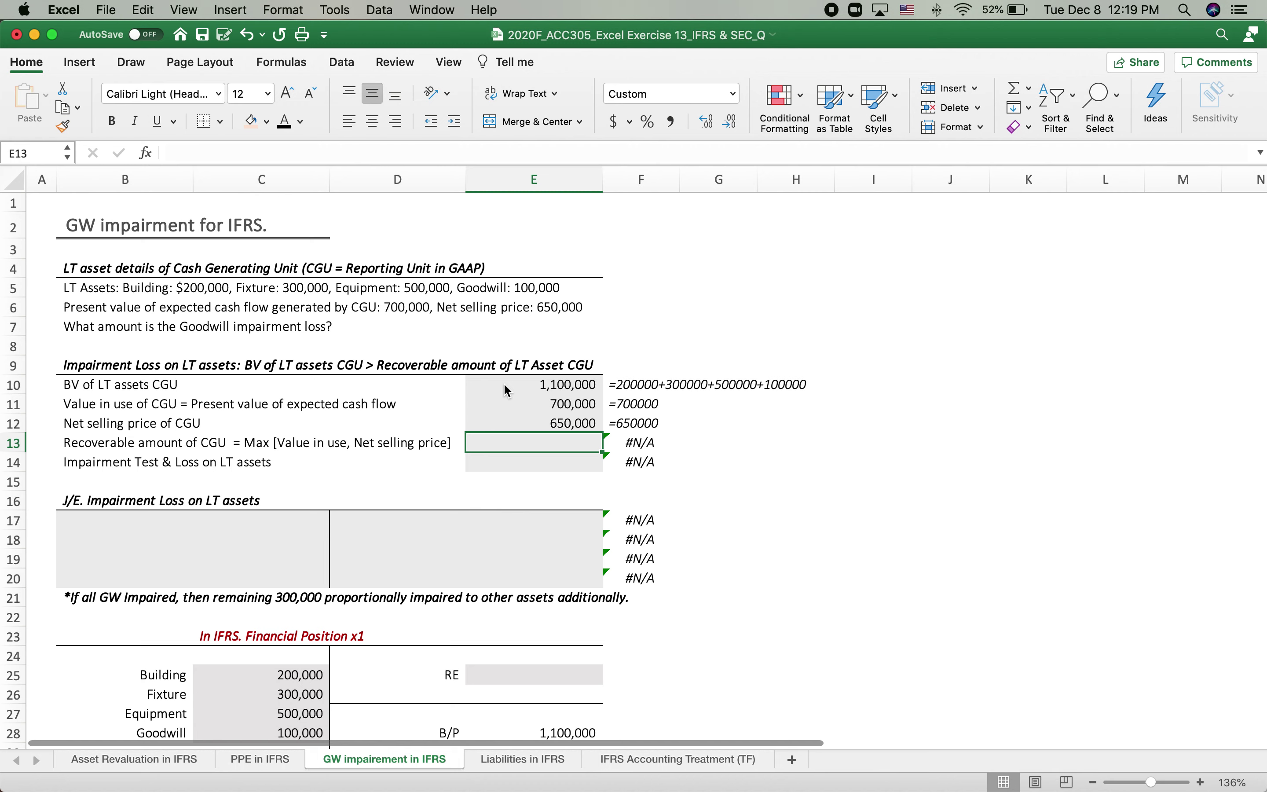
# - Set the recoverable amount of the CGU in E13 to the value in use with =E11
pyautogui.write('=')
pyautogui.click(505, 406)
pyautogui.press('Return')
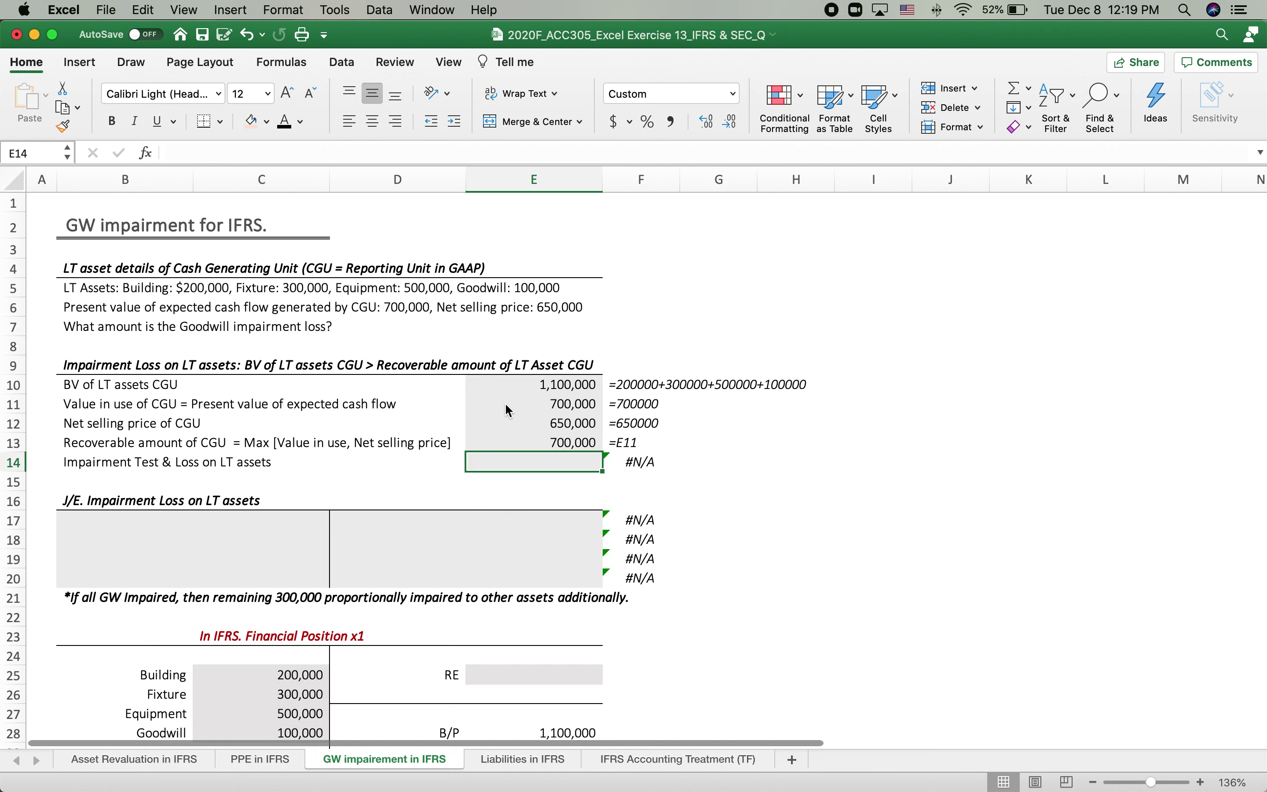
# - Calculate the impairment loss on LT assets in E14 as book value minus recoverable amount, =E10-E13
pyautogui.click(523, 442)
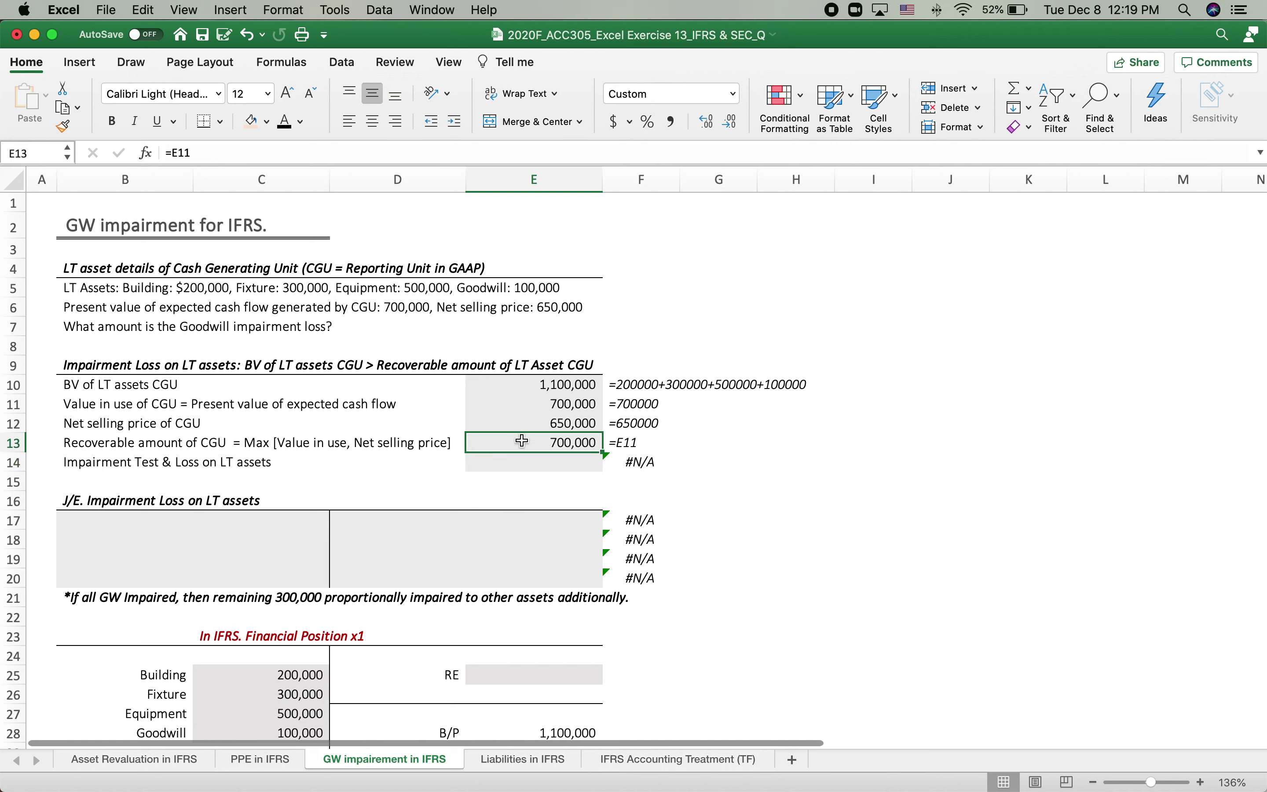
pyautogui.click(496, 386)
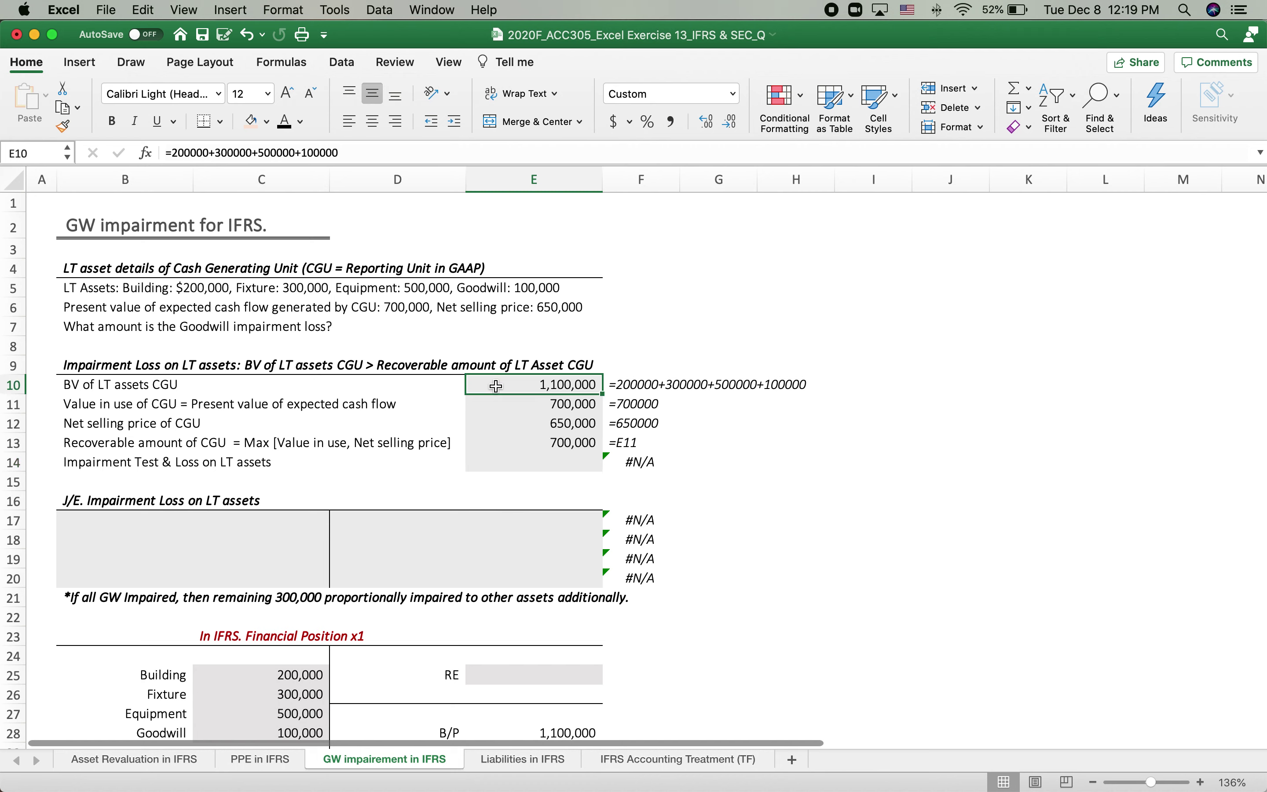
pyautogui.press('Down')
pyautogui.press('Down')
pyautogui.press('Down')
pyautogui.press('Down')
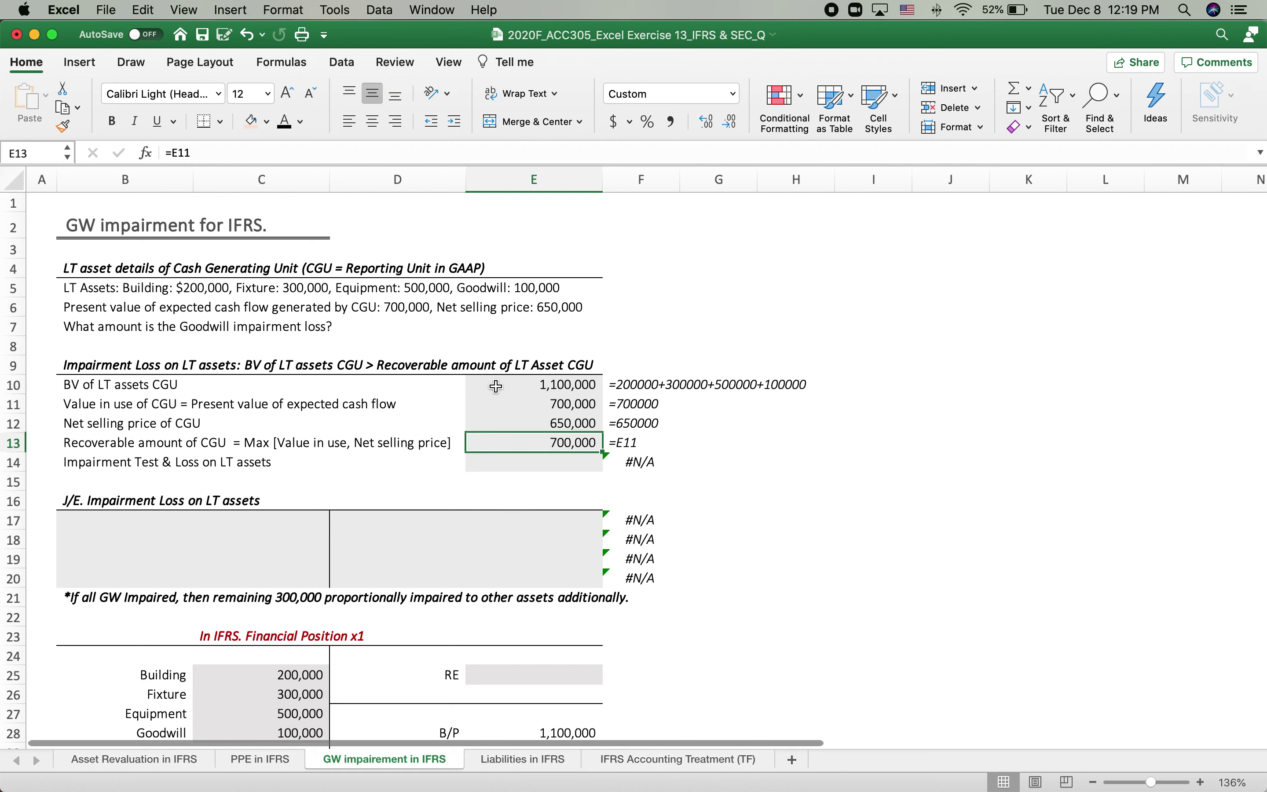
pyautogui.write('=')
pyautogui.click(497, 386)
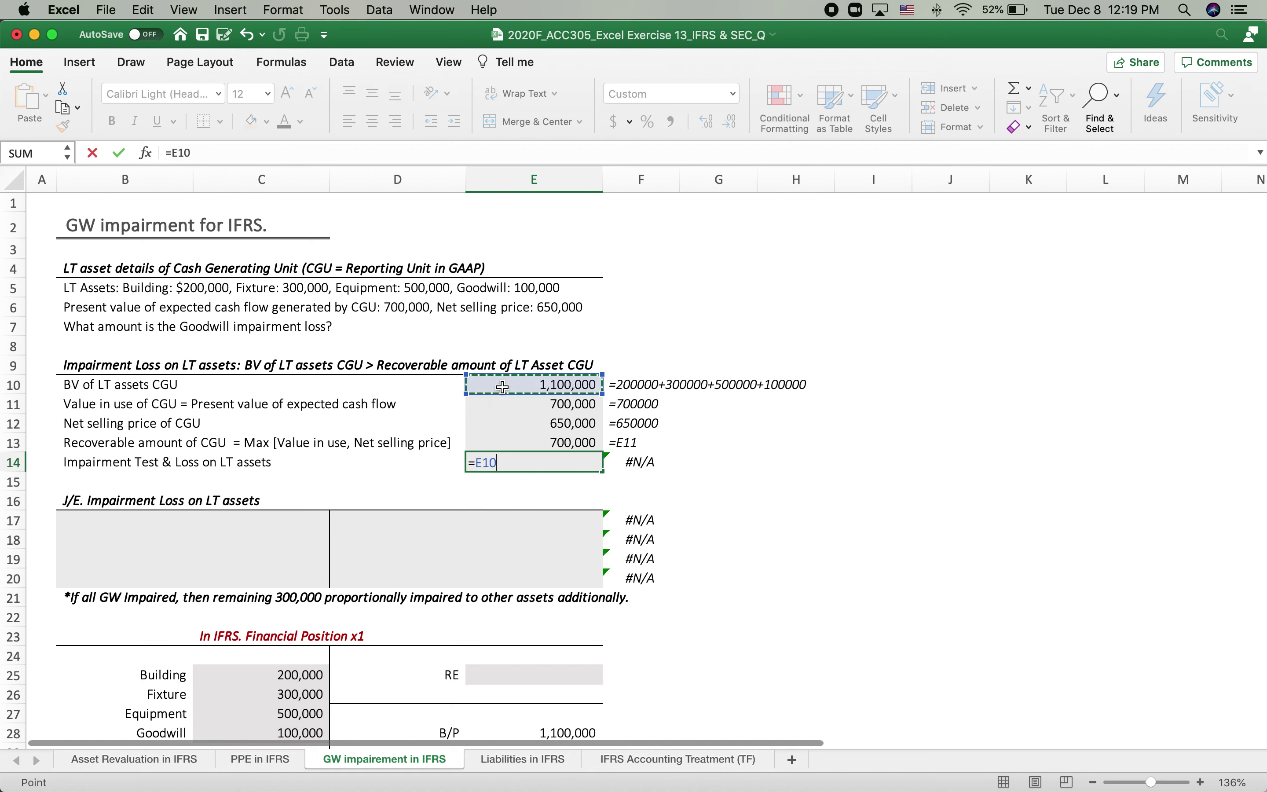
pyautogui.write('-')
pyautogui.click(541, 443)
pyautogui.press('Return')
pyautogui.click(539, 462)
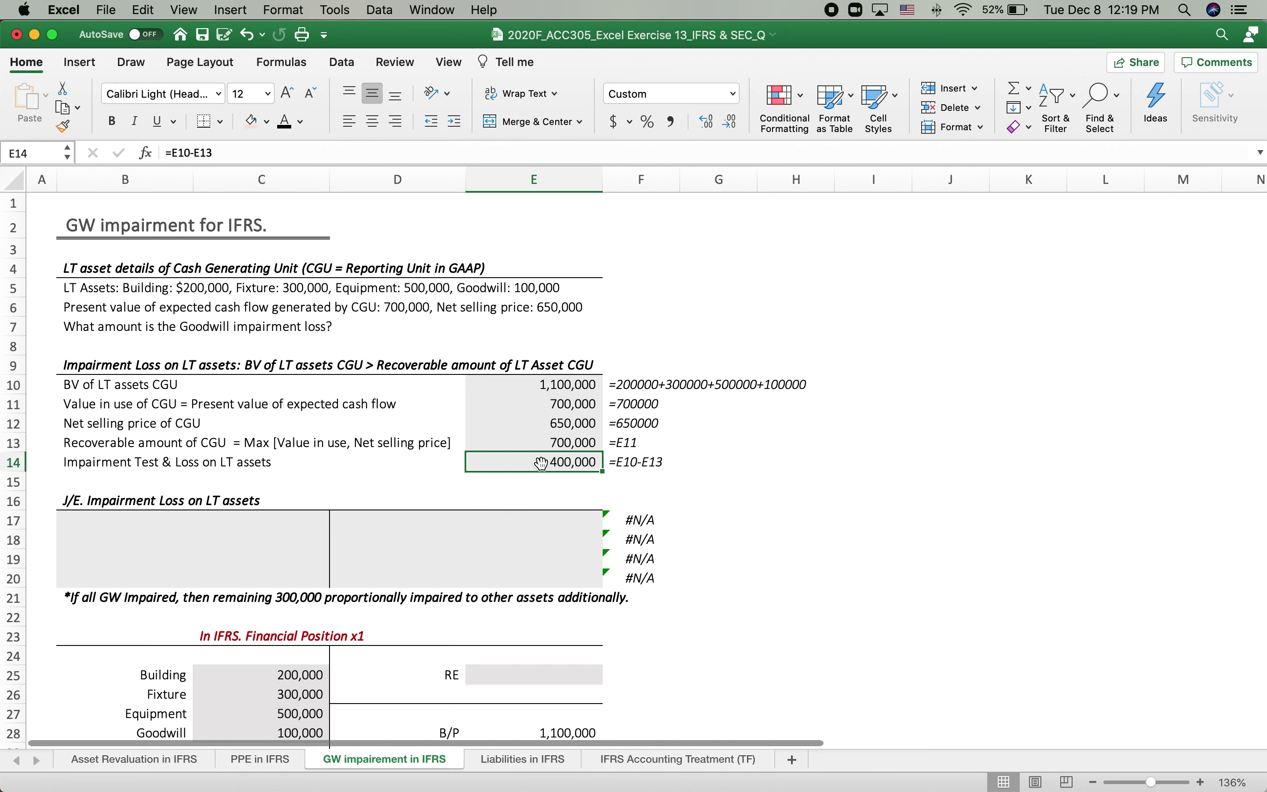
# - Record the journal entry's debit in row 17 as "Impairement Loss" with its amount linked to the calculated loss, =E14
pyautogui.click(529, 294)
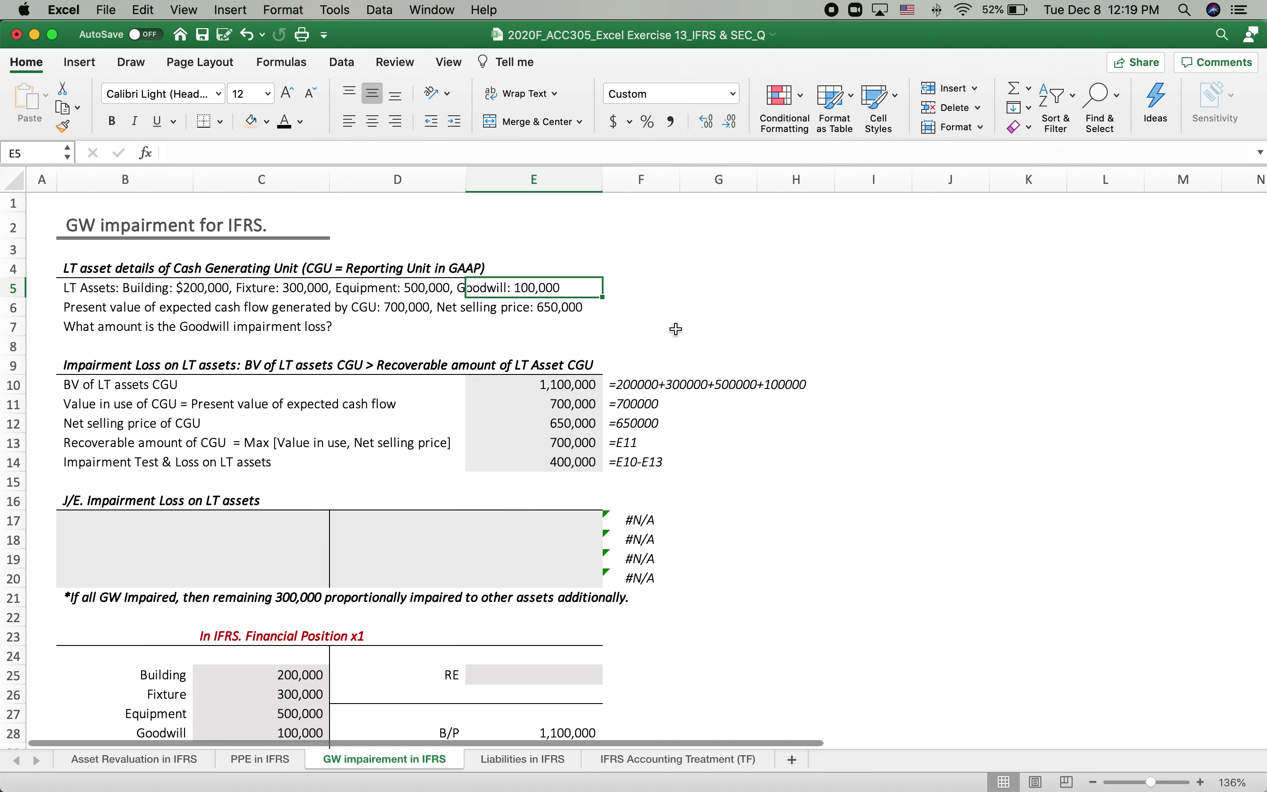
pyautogui.click(584, 464)
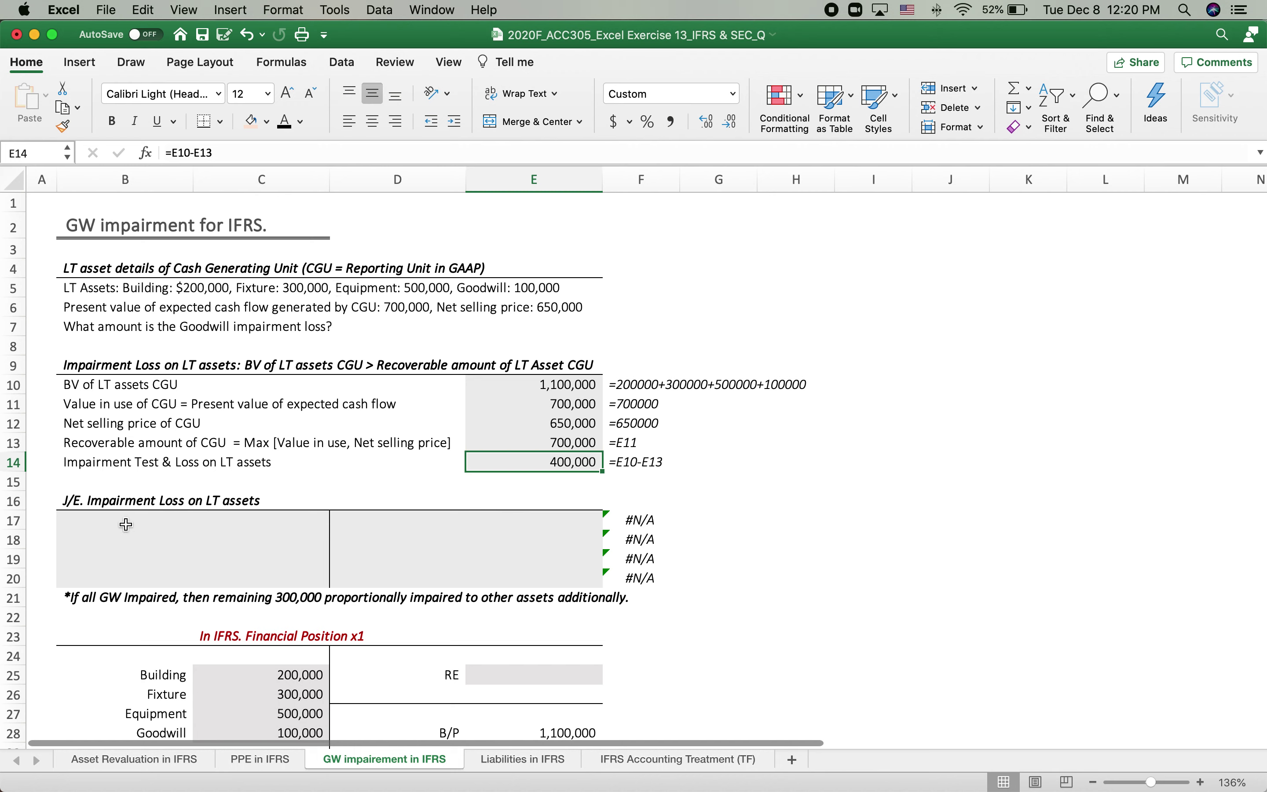
pyautogui.click(109, 524)
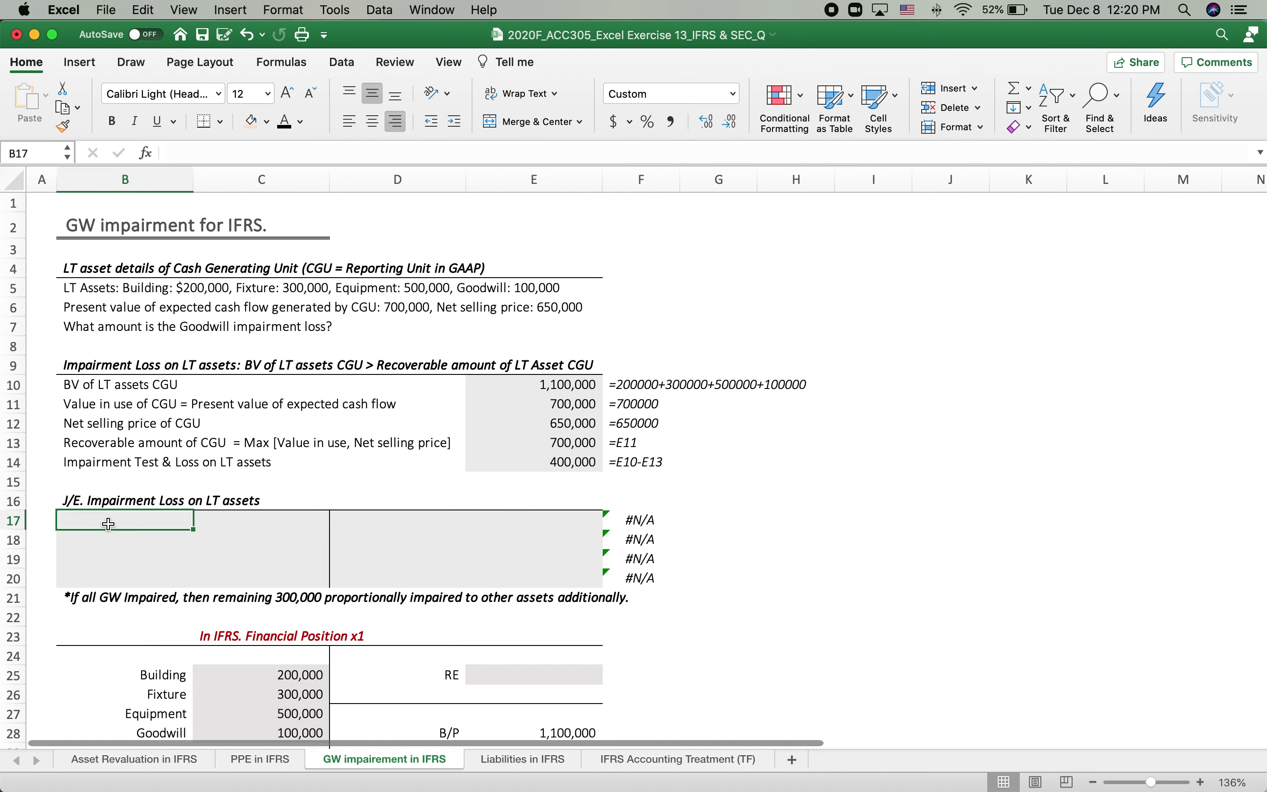
pyautogui.write('Imp')
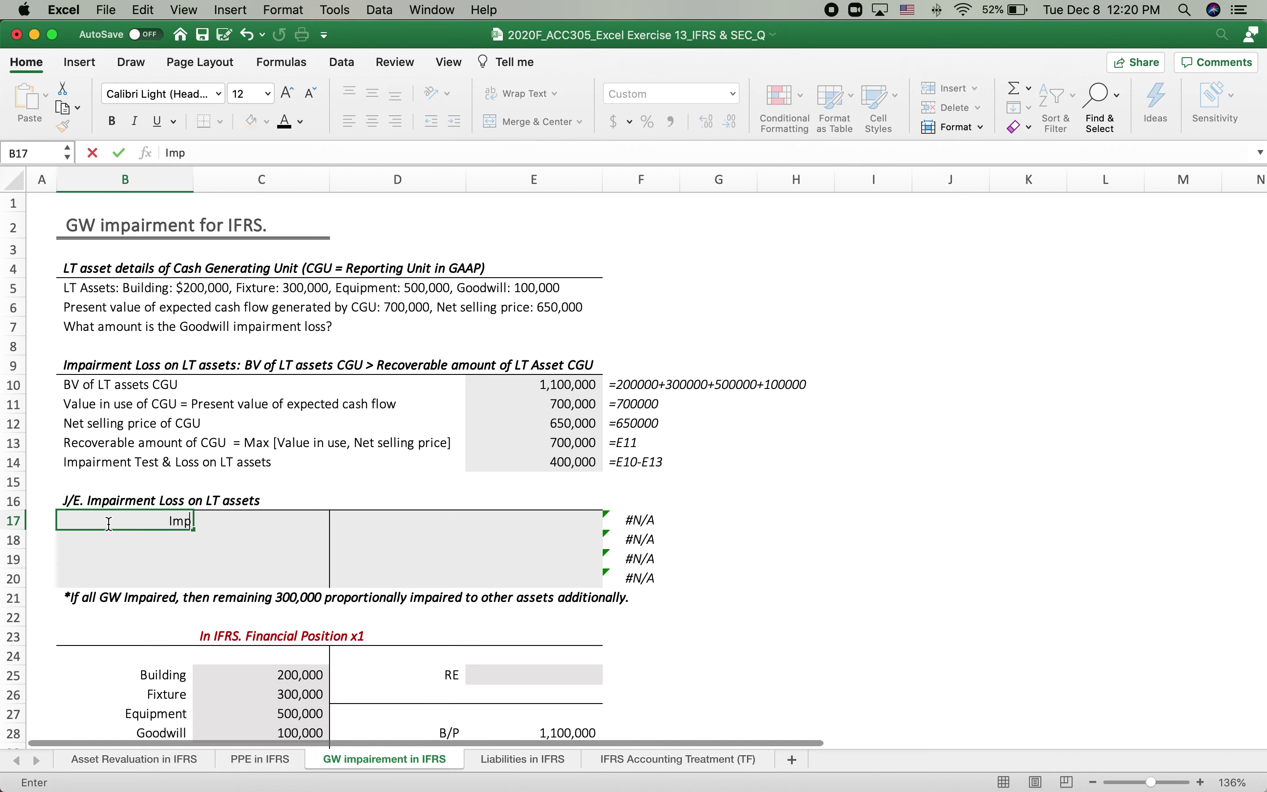
pyautogui.write('airement Loss')
pyautogui.press('Tab')
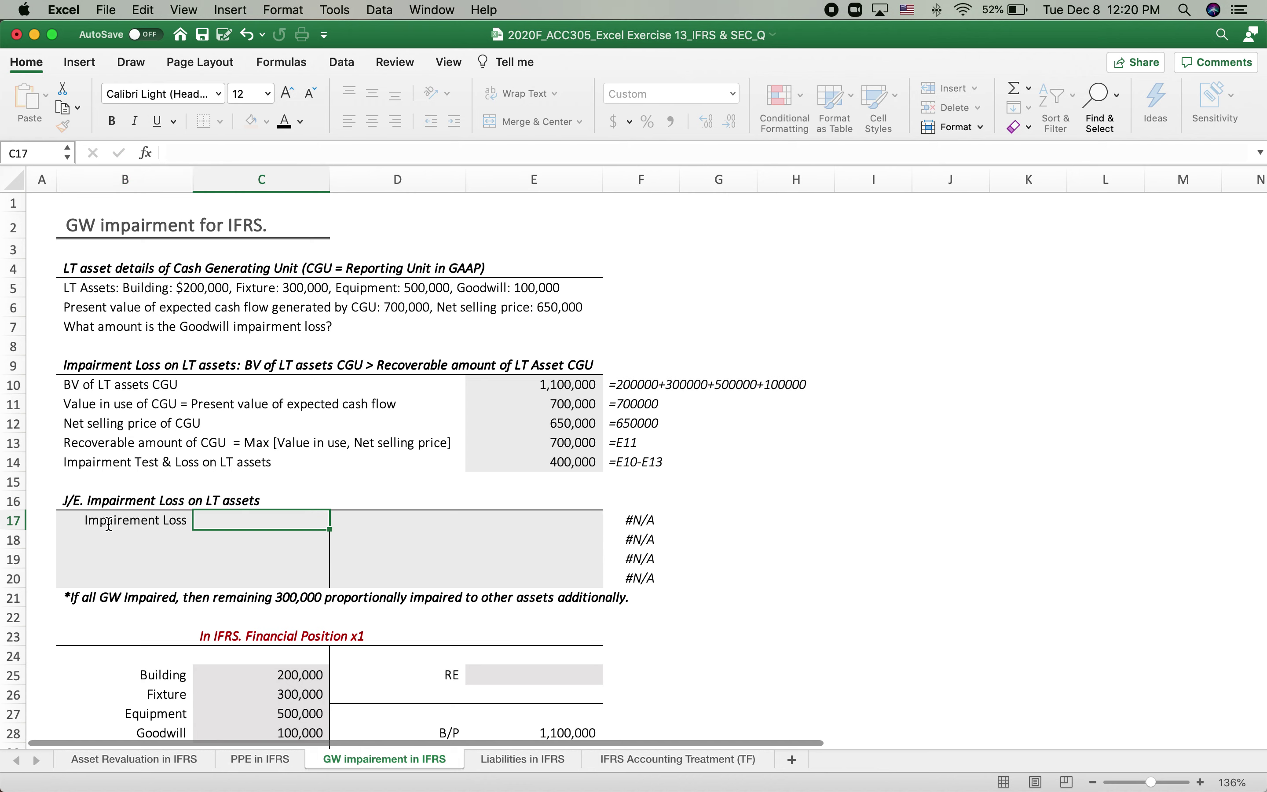
pyautogui.write('=')
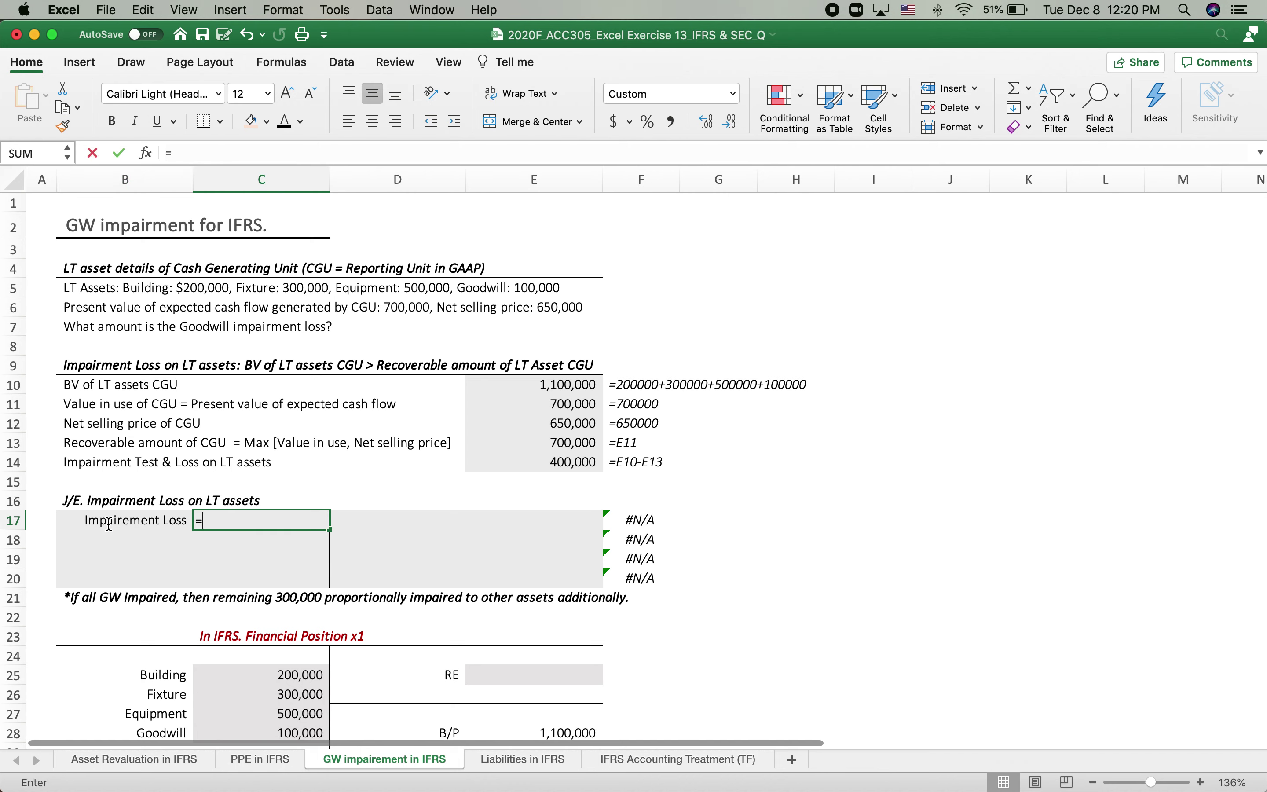
pyautogui.click(532, 463)
pyautogui.press('Return')
# - Add the credit line GW in row 17 of the journal entry with the amount =100000
pyautogui.click(440, 526)
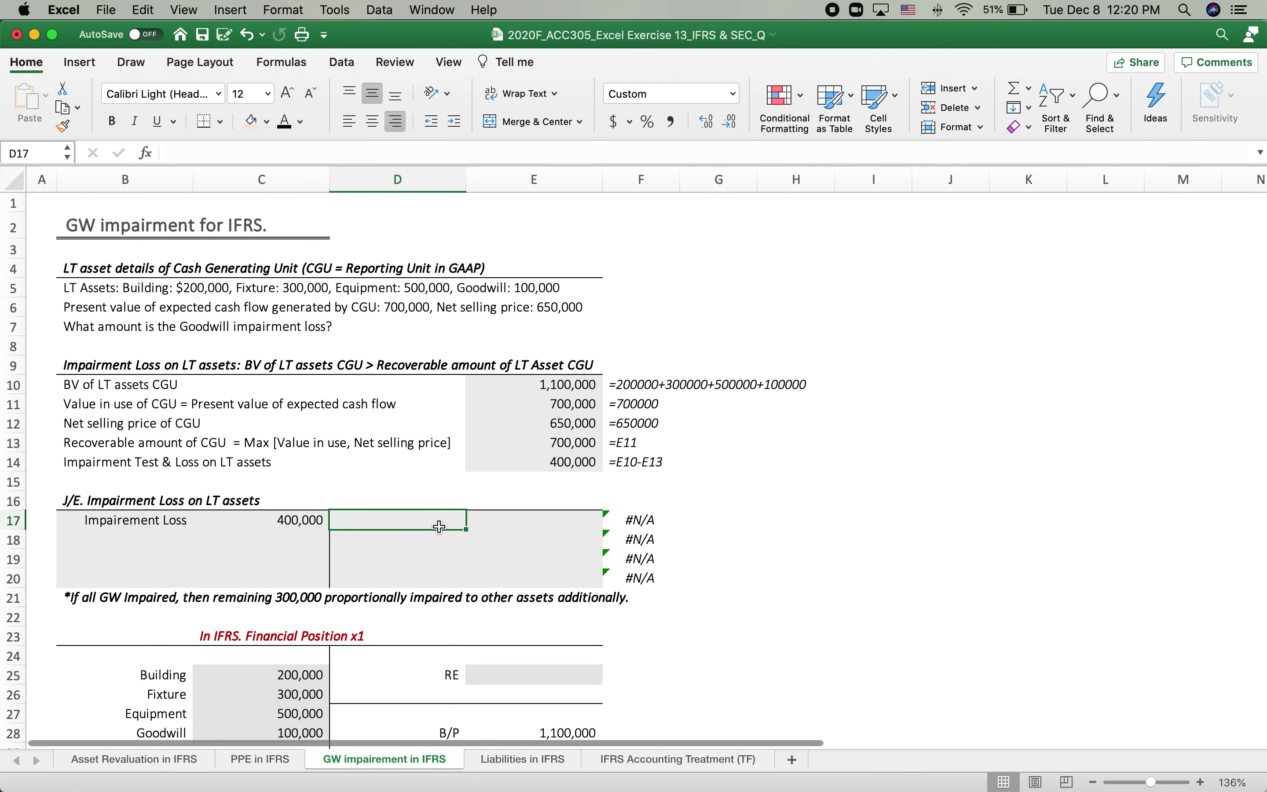
pyautogui.write('GW')
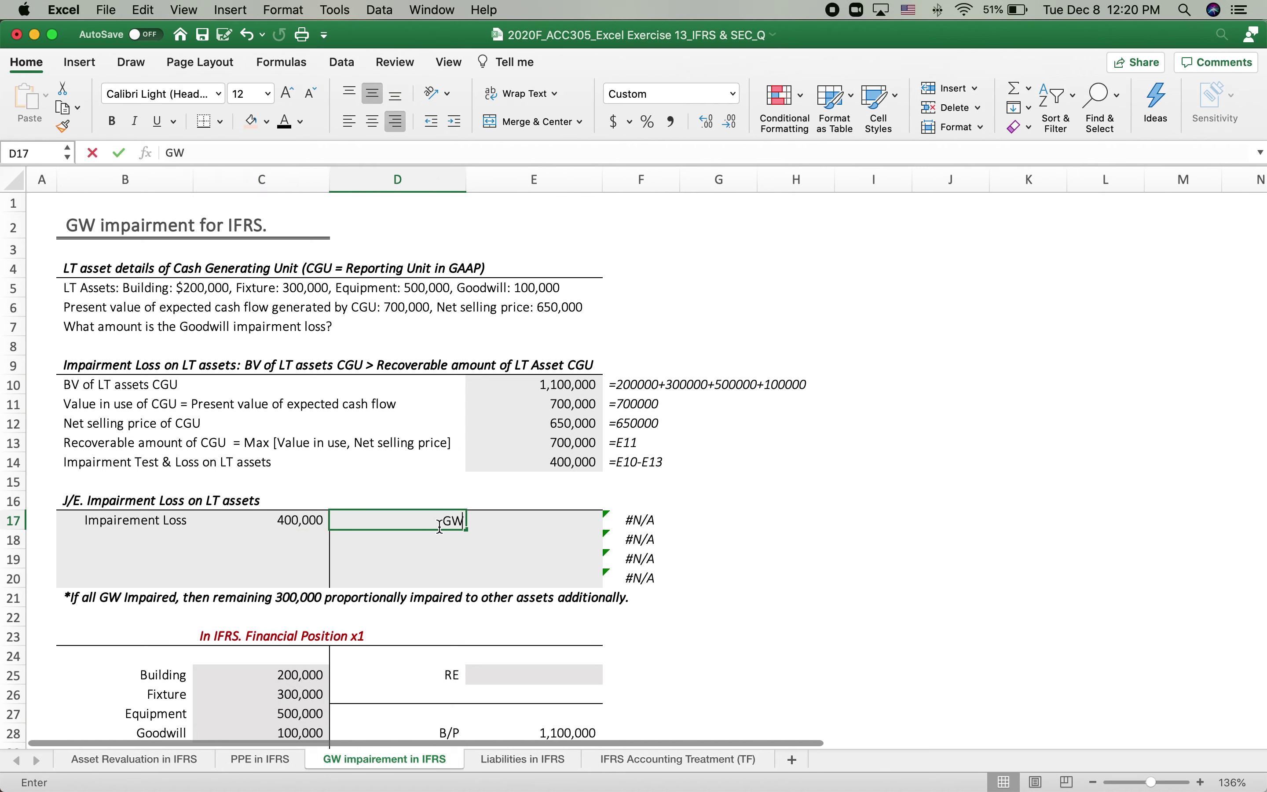
pyautogui.press('Tab')
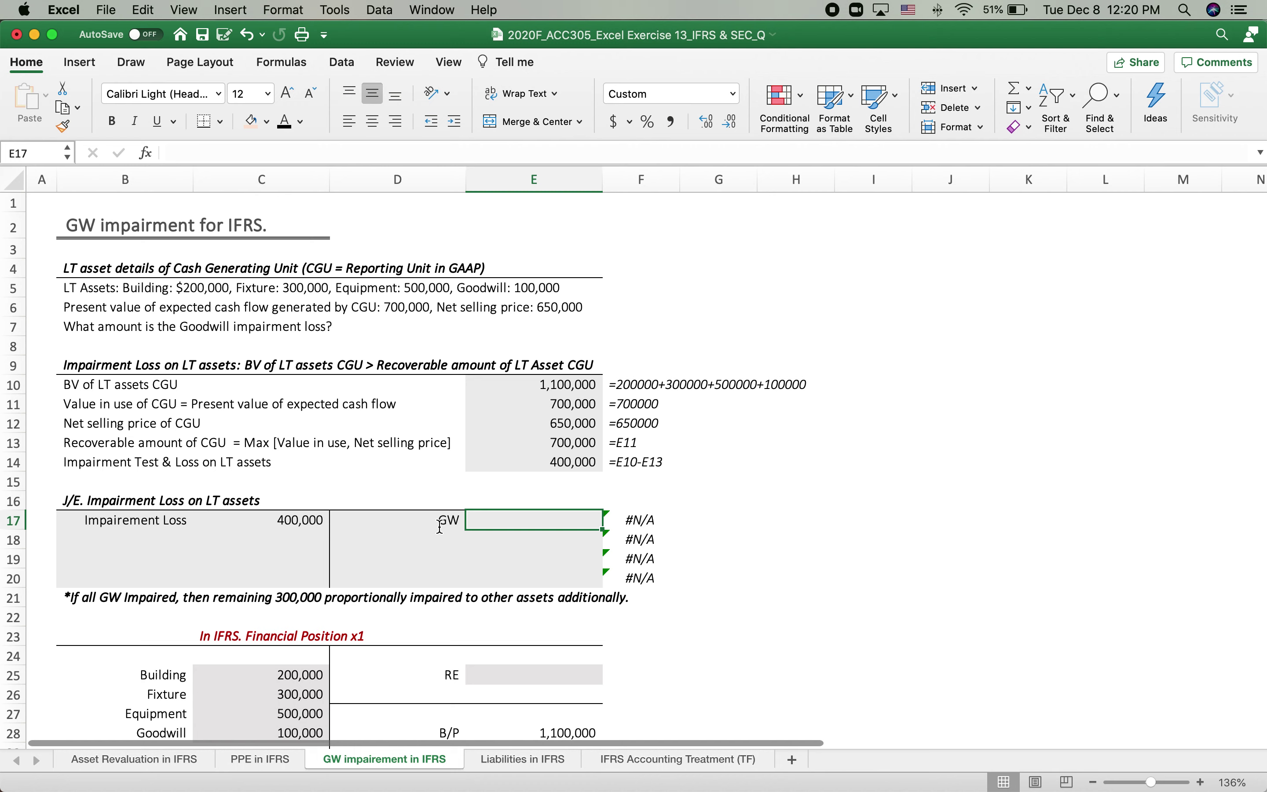
pyautogui.write('=100')
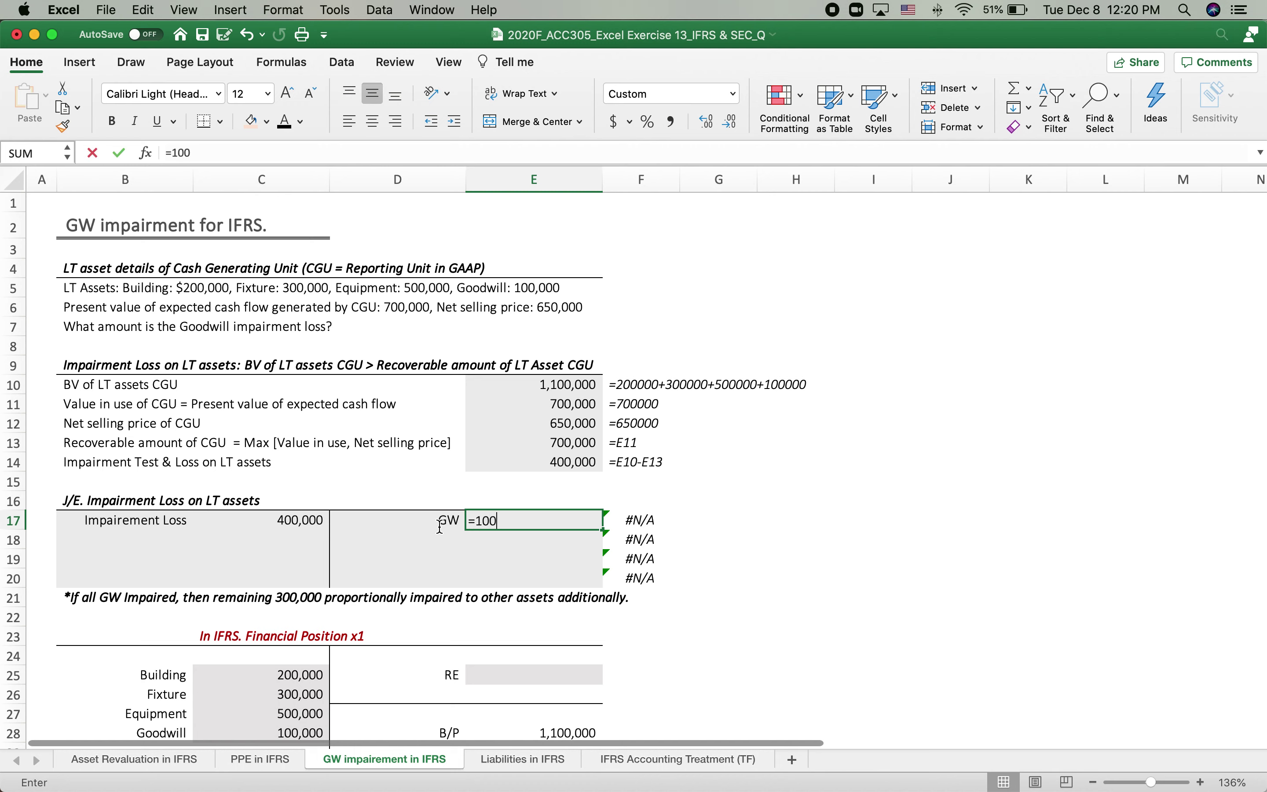
pyautogui.write('0000')
pyautogui.press('Return')
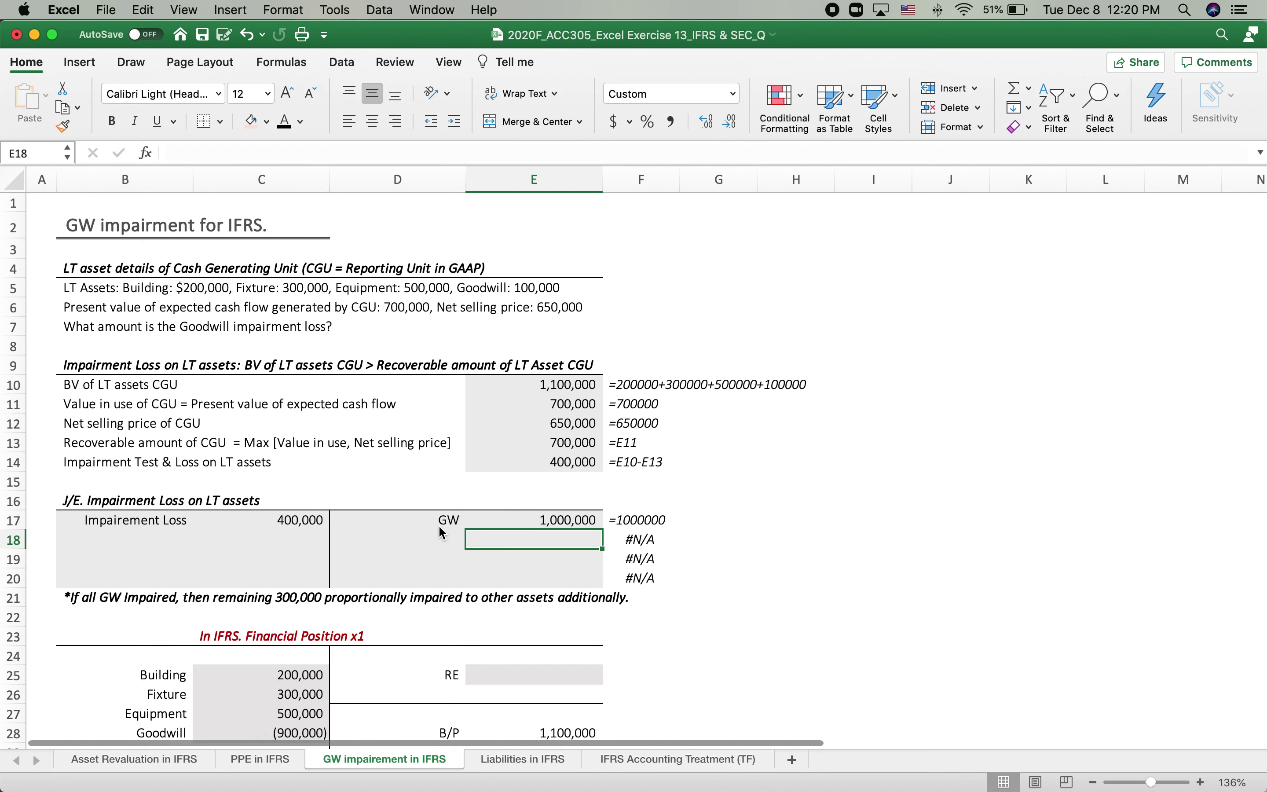
pyautogui.click(553, 511)
pyautogui.doubleClick(548, 520)
pyautogui.press('BackSpace')
pyautogui.press('Return')
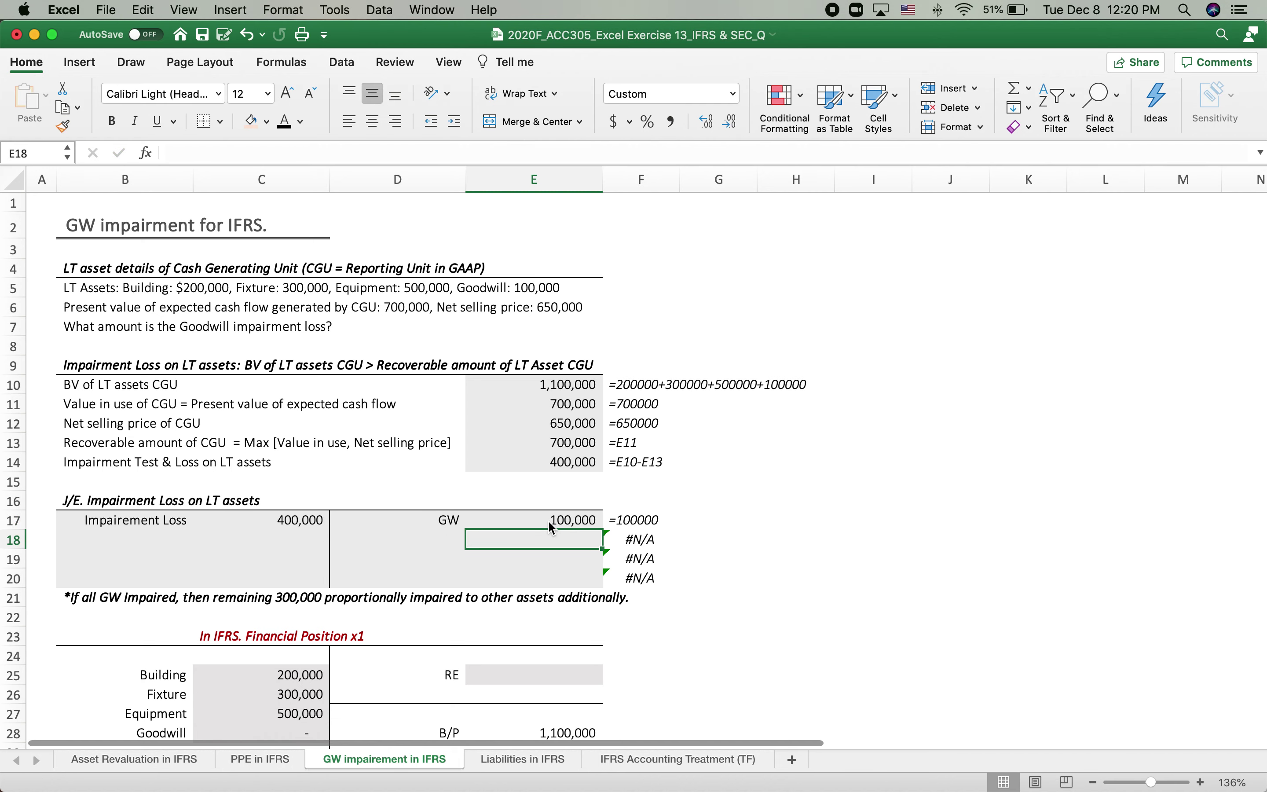
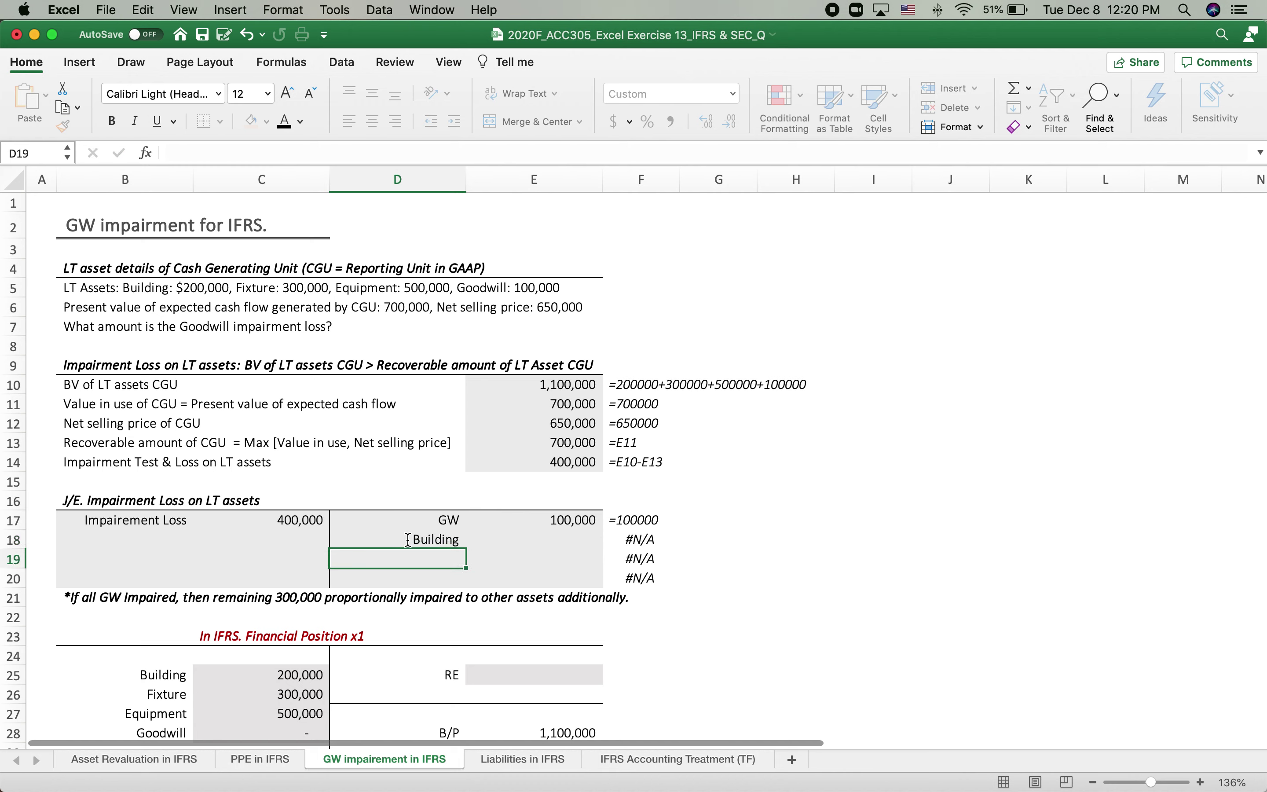
# - Add Fixture and Equipment as credit accounts below Building in the journal entry, in D19 and D20
pyautogui.write('Fixture')
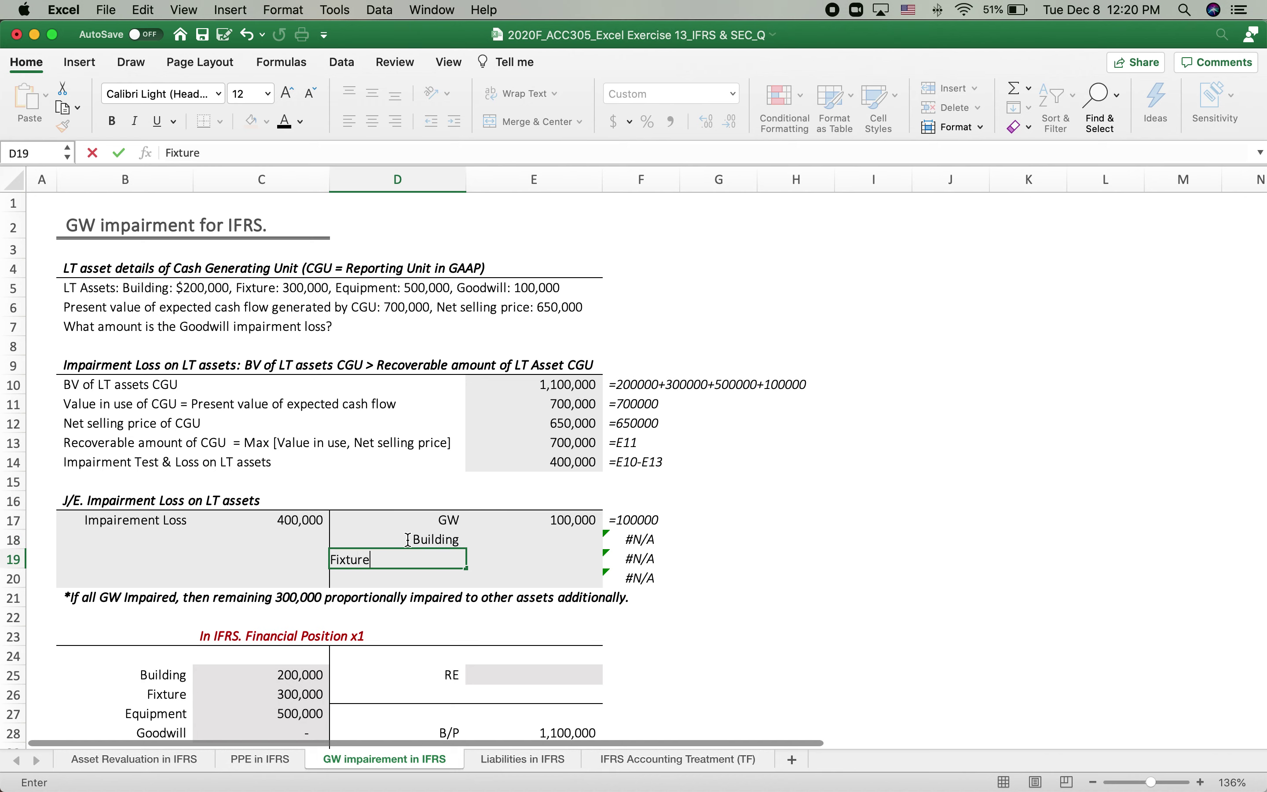
pyautogui.press('Return')
pyautogui.write('Equipment')
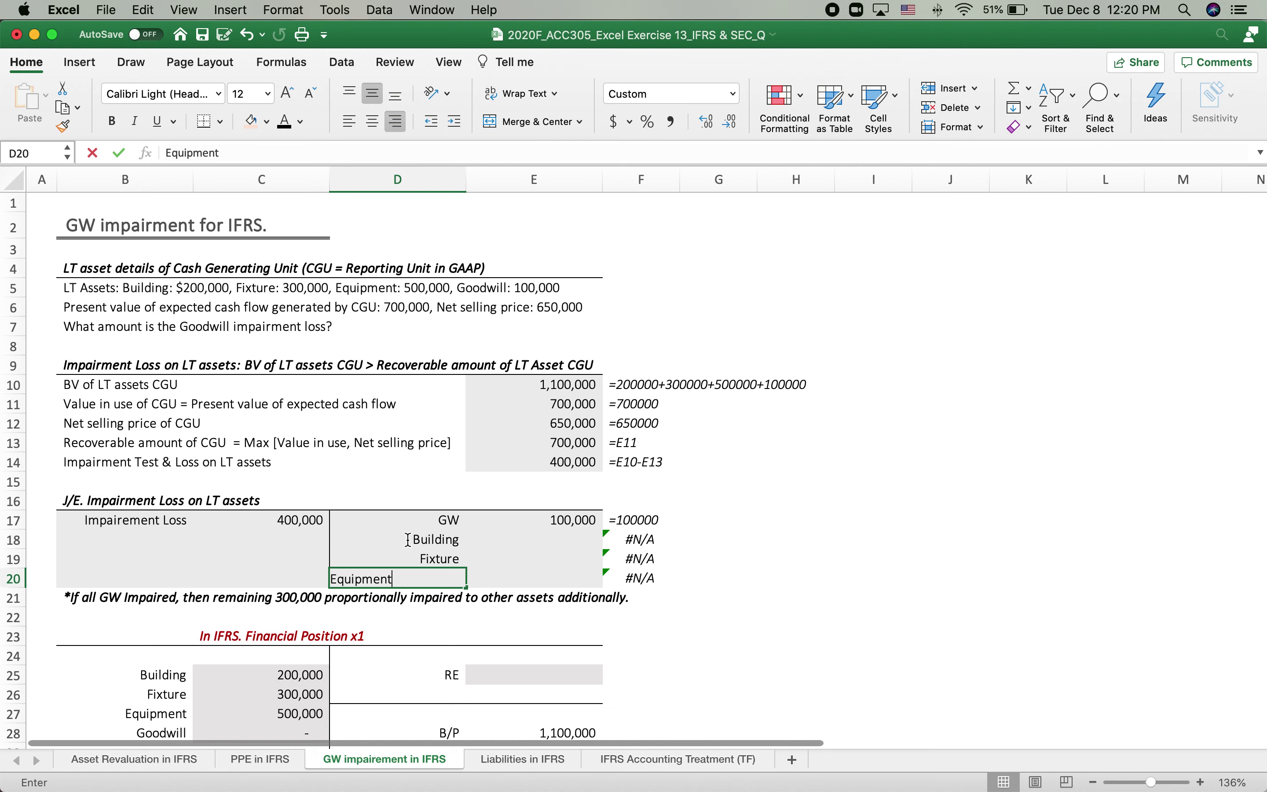
pyautogui.press('Tab')
pyautogui.press('Tab')
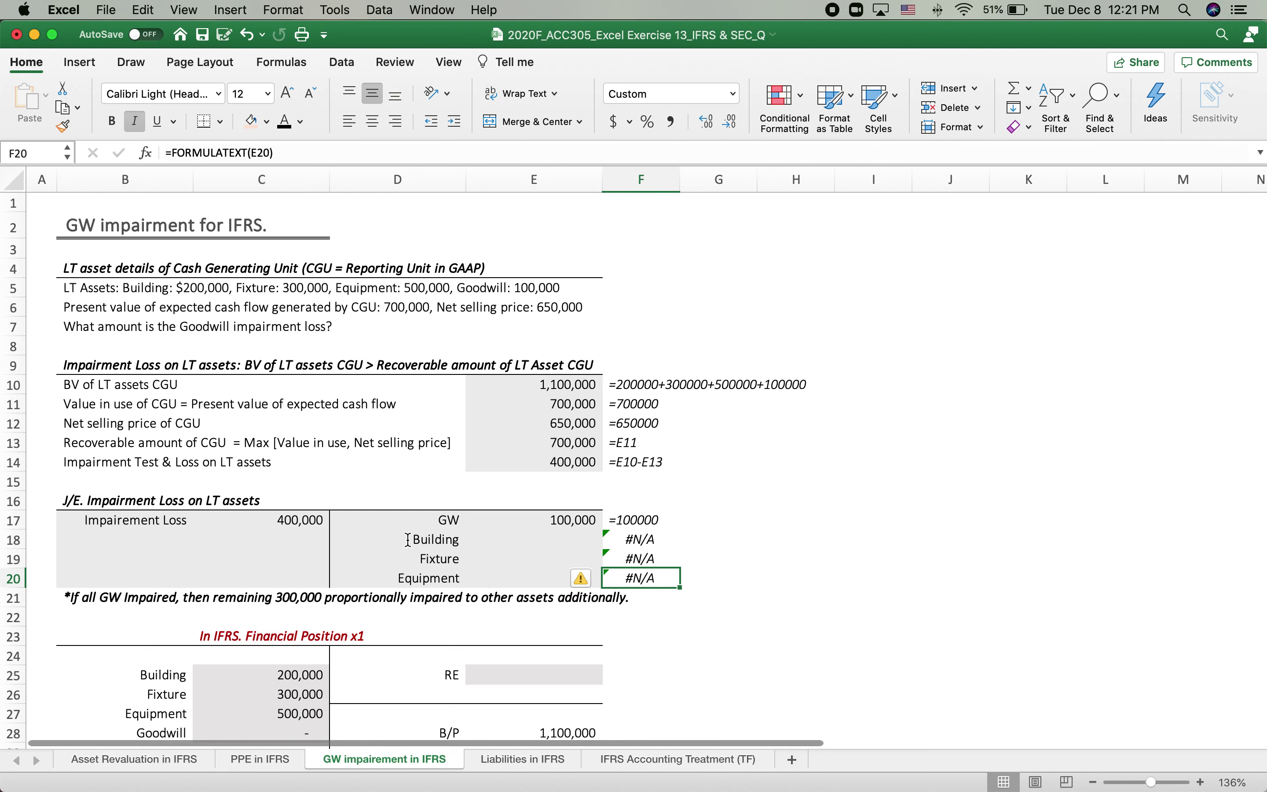
pyautogui.hotkey('ctrl', 'pageup')
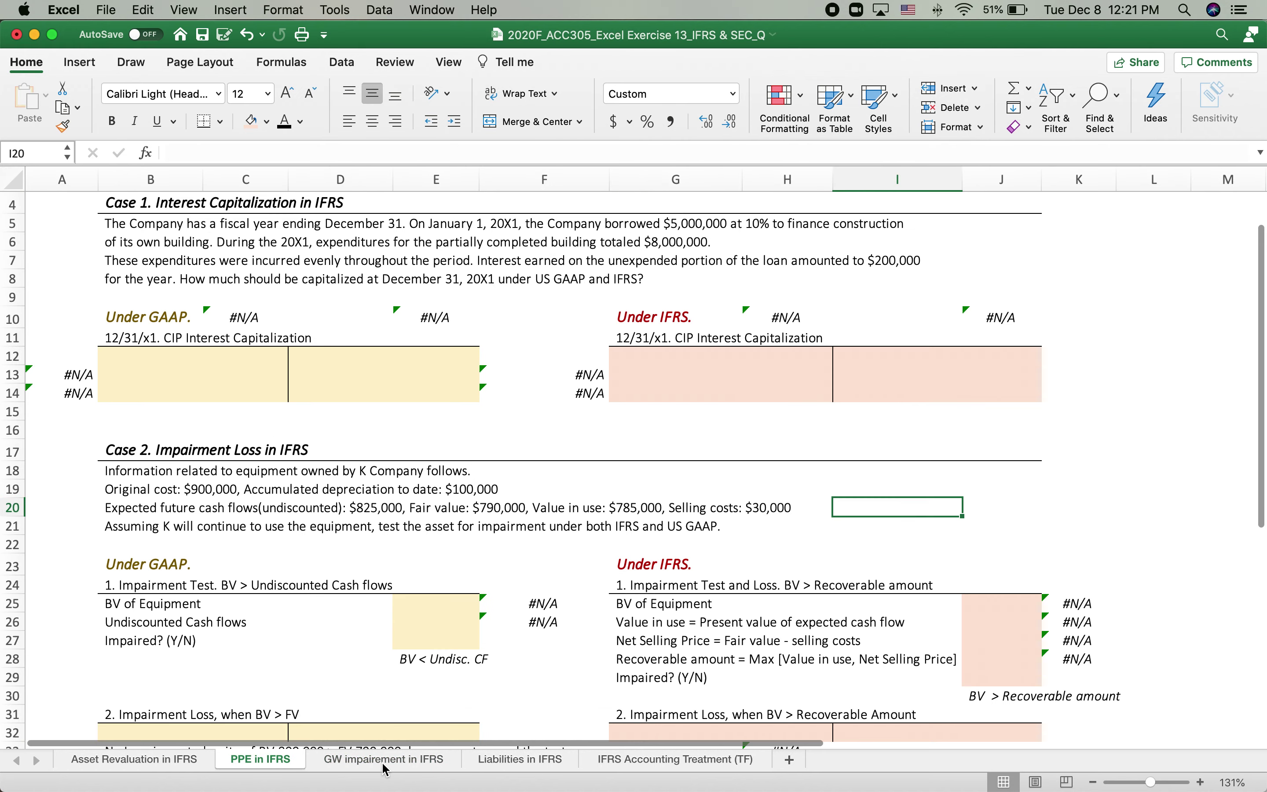
pyautogui.click(385, 766)
pyautogui.click(568, 534)
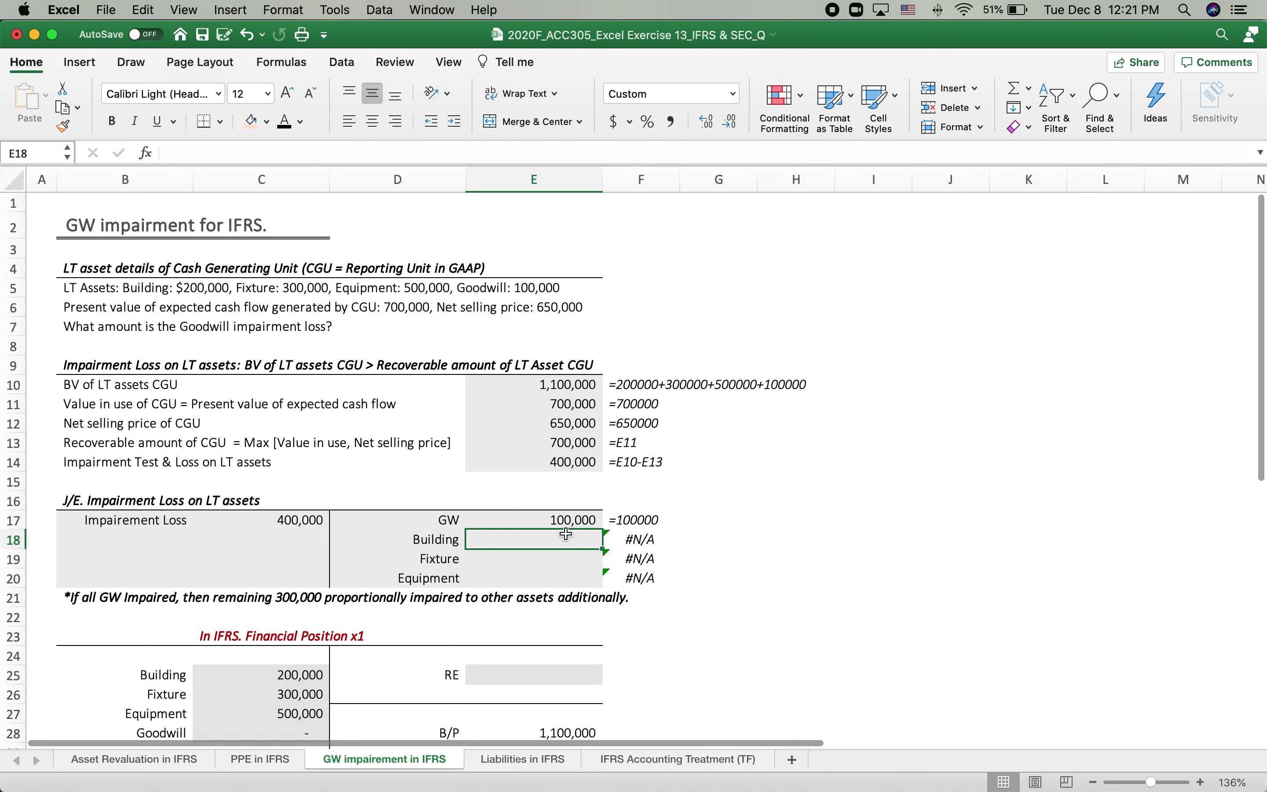
pyautogui.write('=')
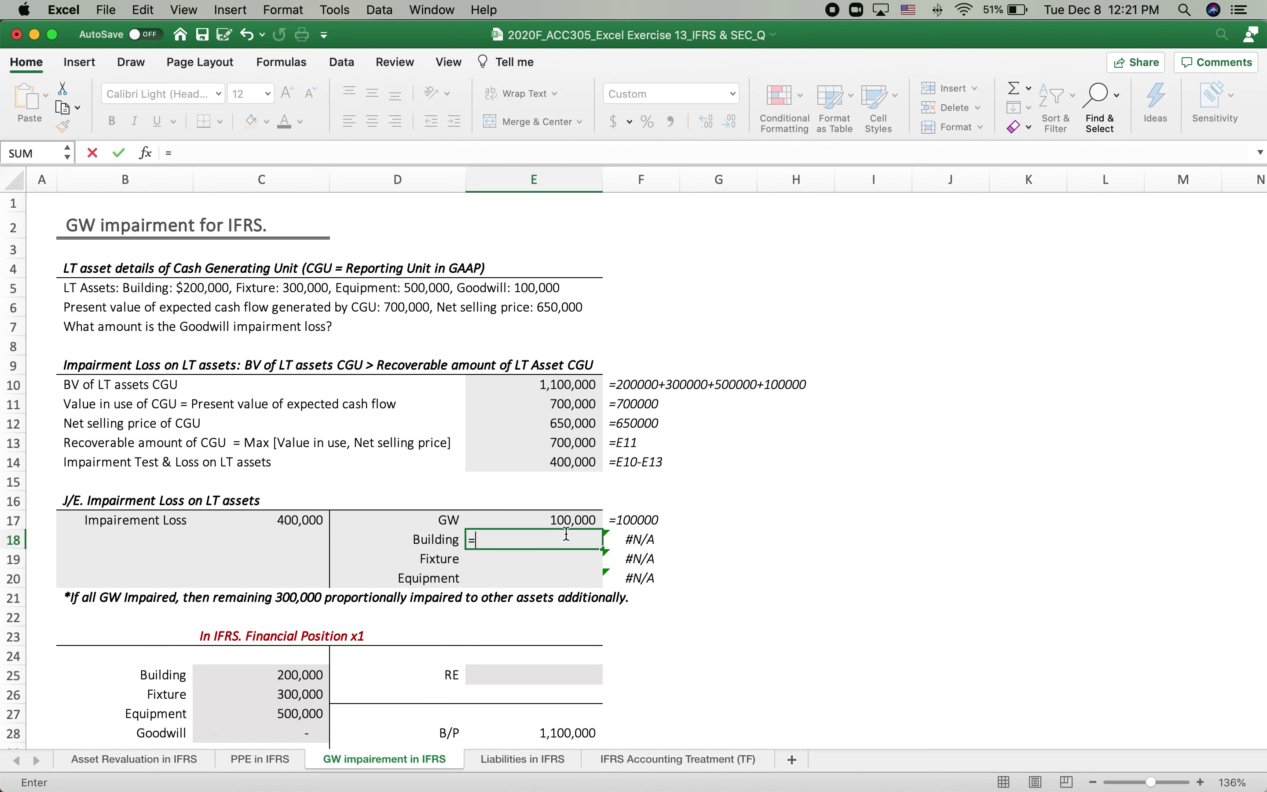
pyautogui.press('BackSpace')
pyautogui.write('(400')
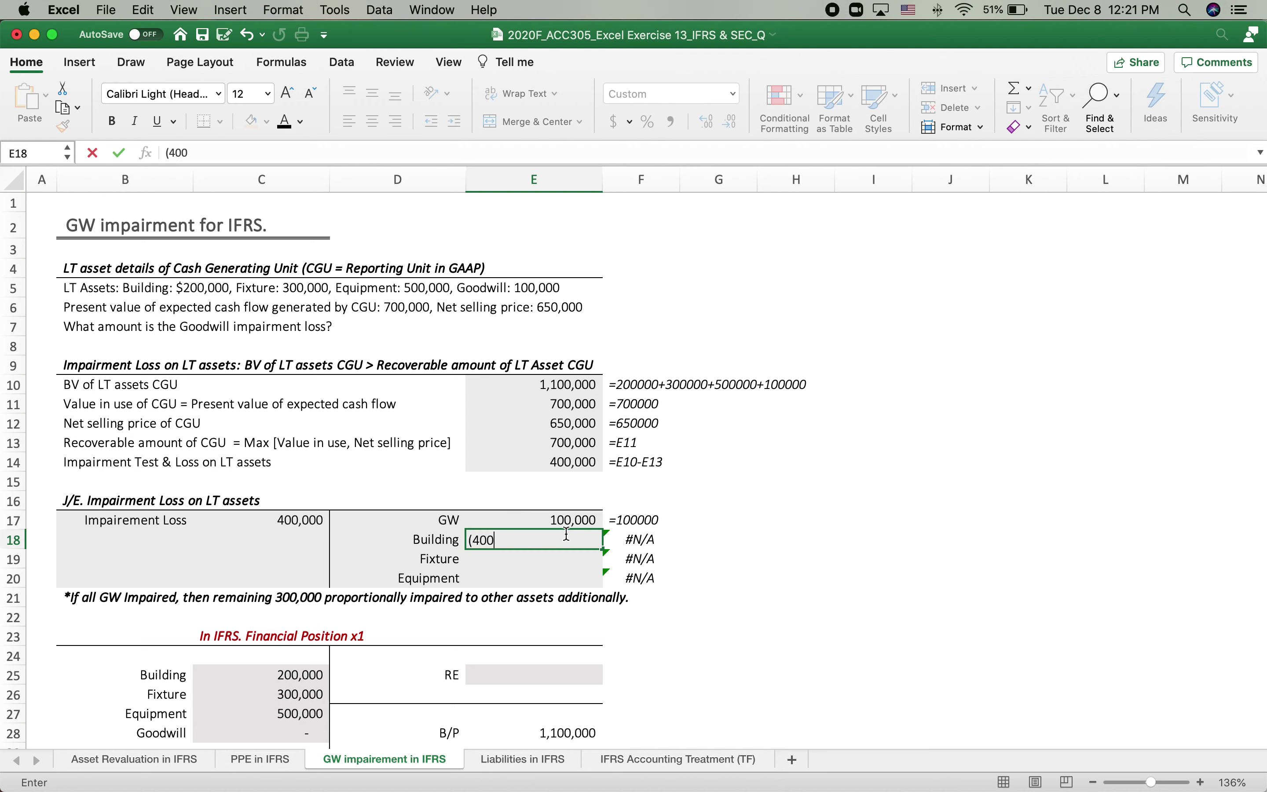
pyautogui.press('BackSpace')
pyautogui.press('BackSpace')
pyautogui.press('BackSpace')
pyautogui.press('BackSpace')
pyautogui.write('=400')
pyautogui.press('BackSpace')
pyautogui.press('BackSpace')
pyautogui.press('BackSpace')
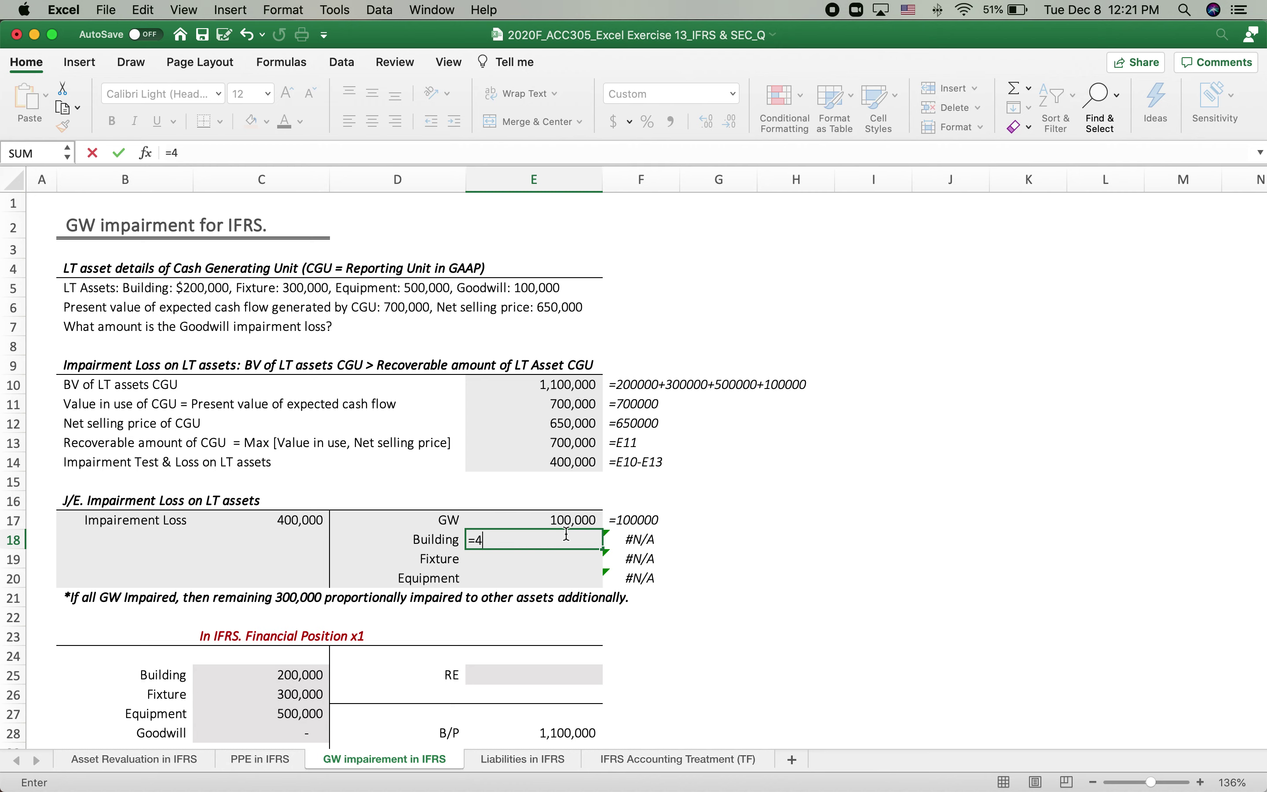
pyautogui.write('(400000-10000')
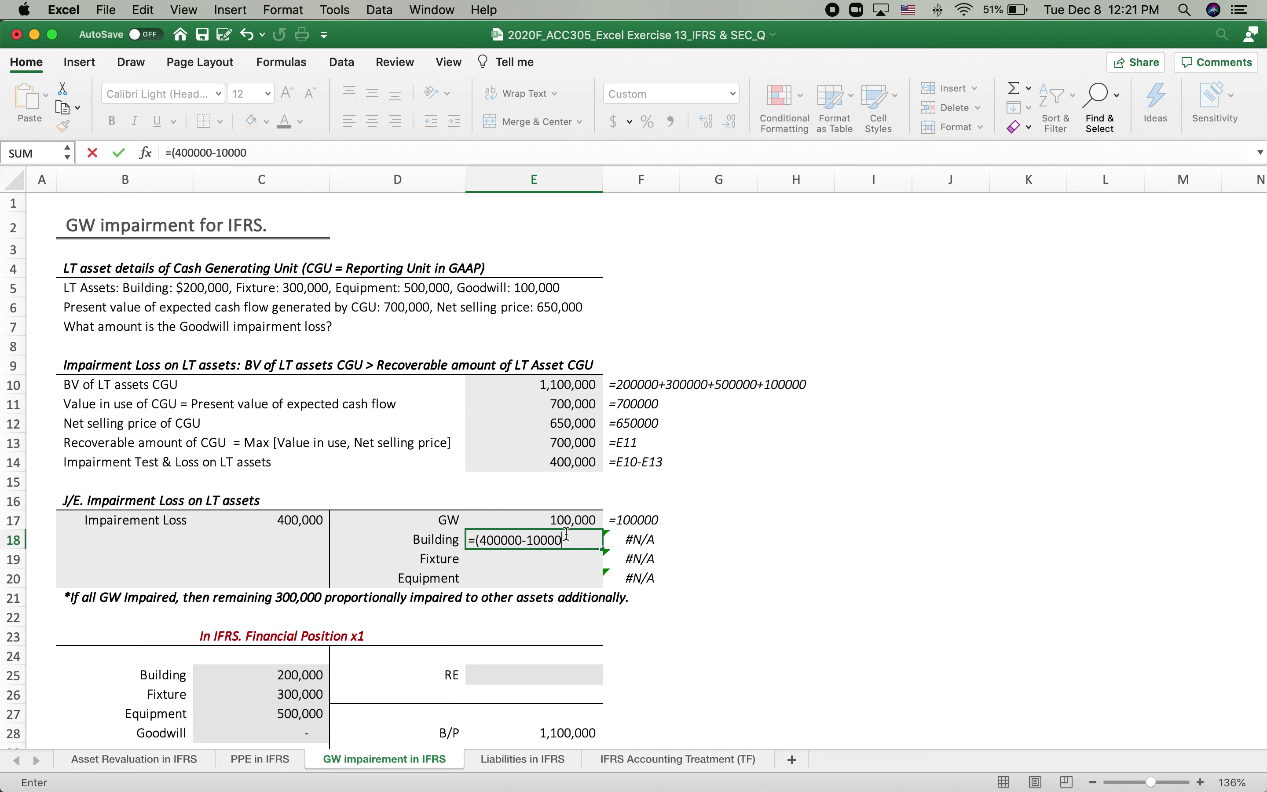
pyautogui.write('0)')
pyautogui.write('*')
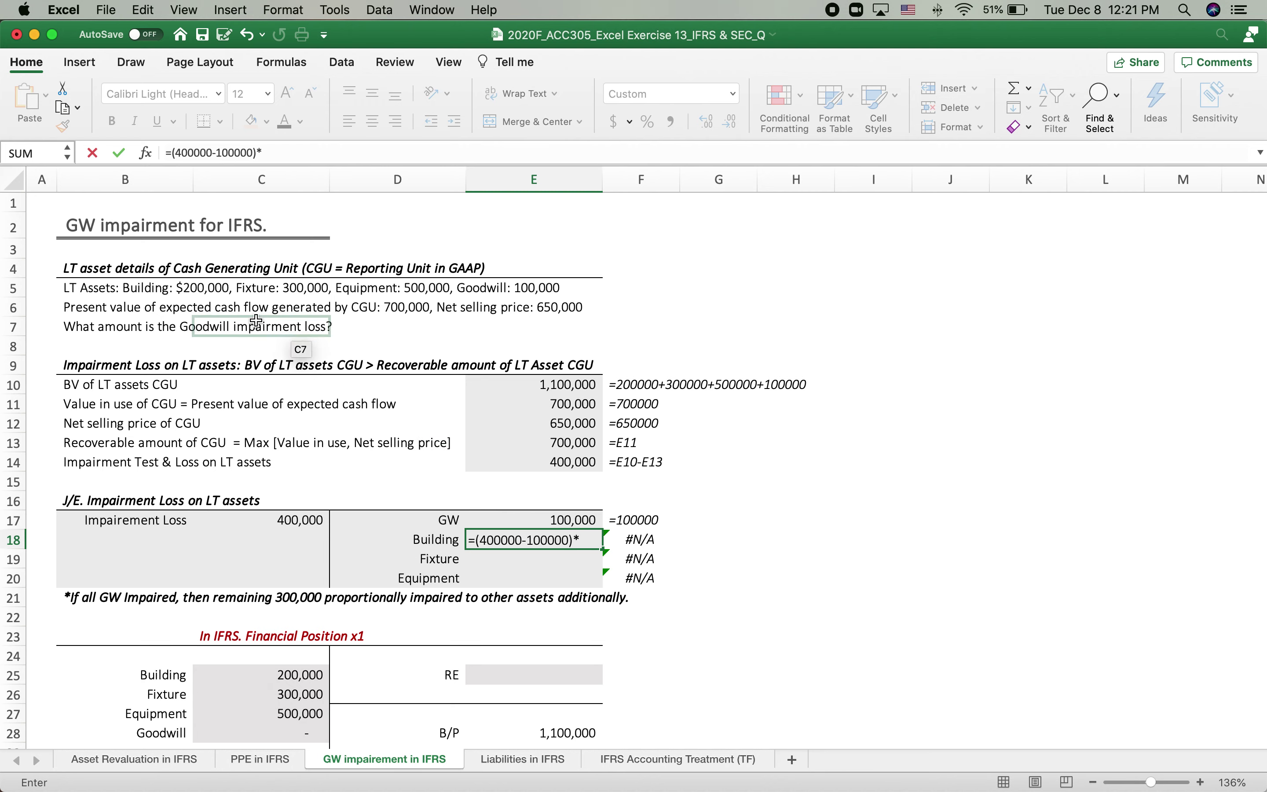
pyautogui.write('2')
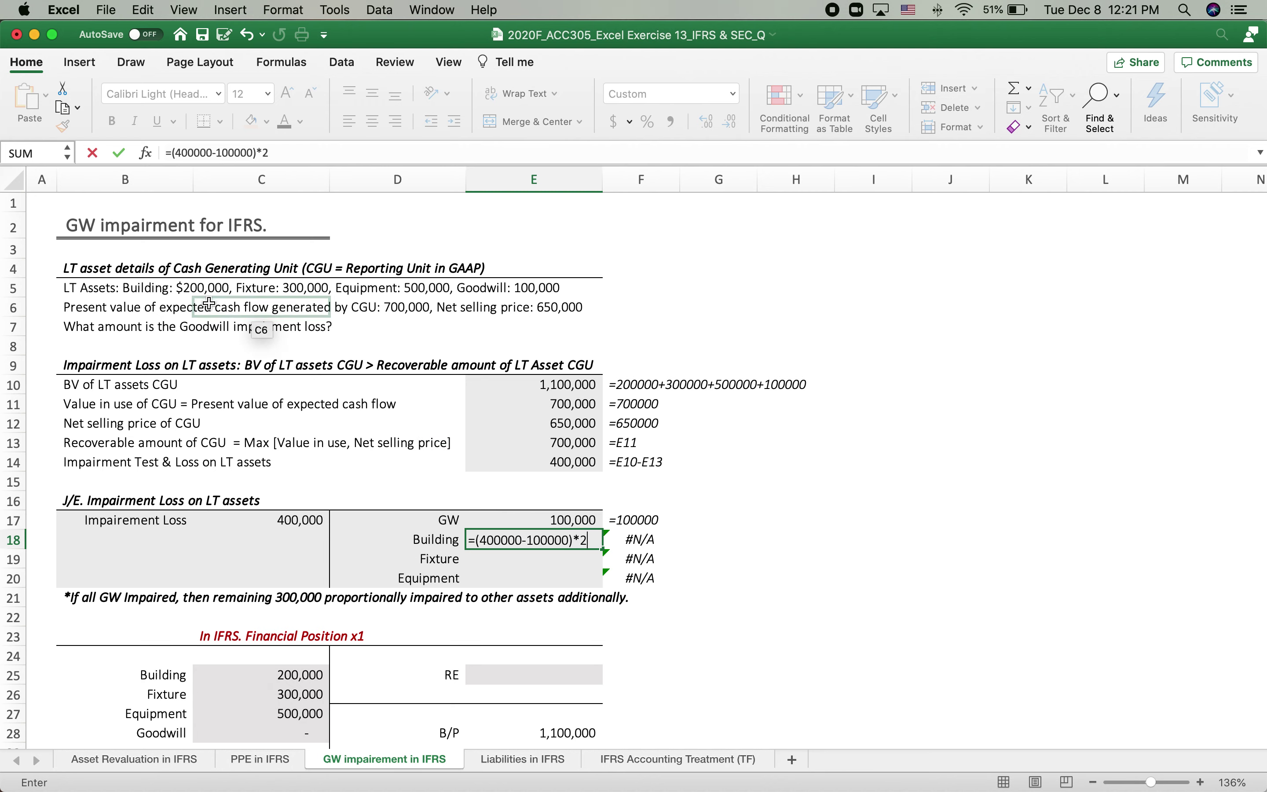
pyautogui.write('00000')
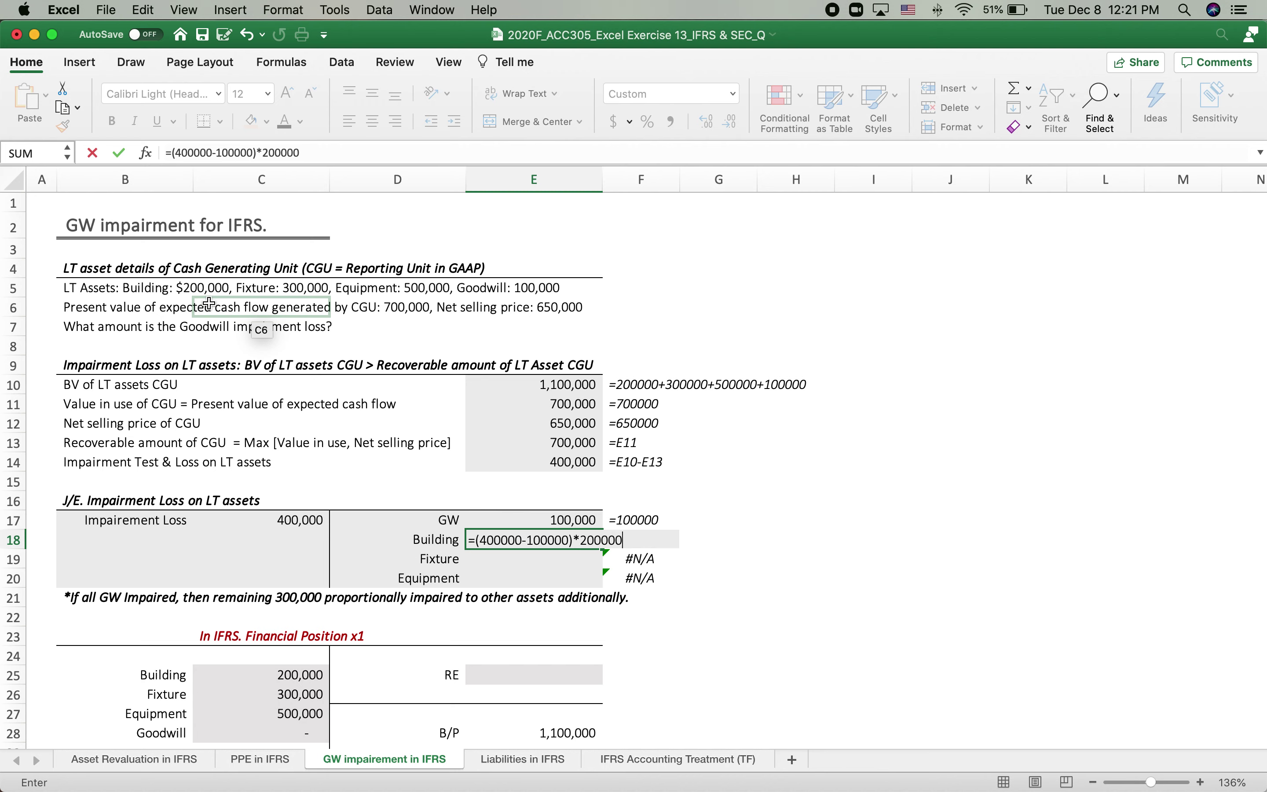
pyautogui.write('/(')
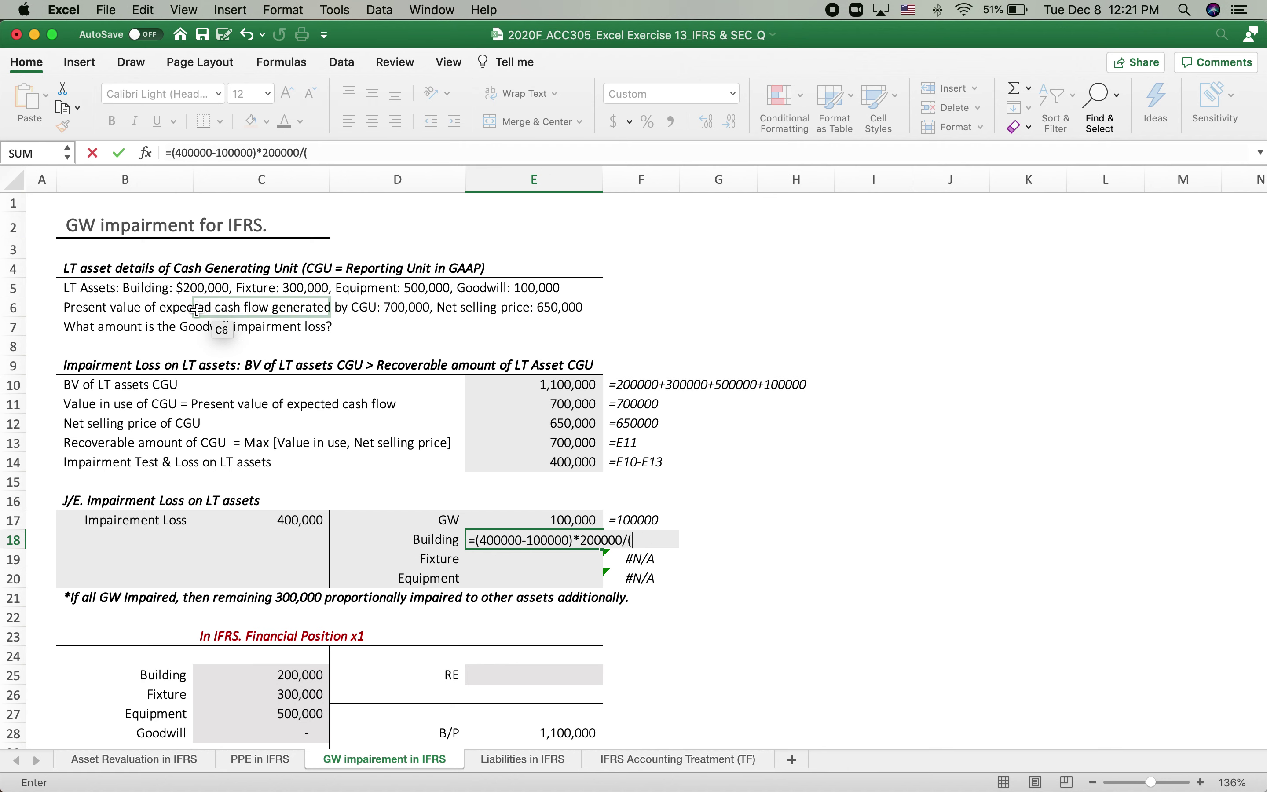
pyautogui.write('200000+300000+5000')
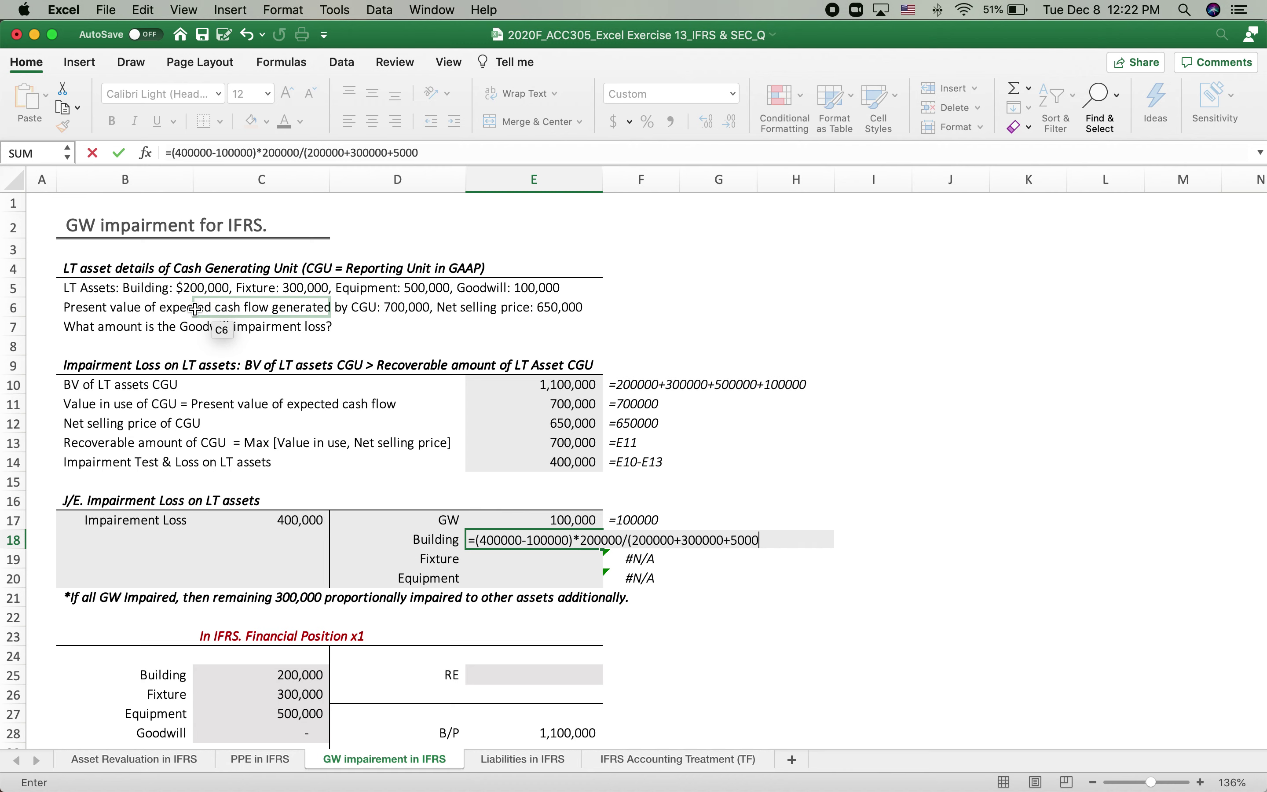
pyautogui.write('00')
pyautogui.write('+1')
pyautogui.write('00')
pyautogui.press('BackSpace')
pyautogui.press('BackSpace')
pyautogui.press('BackSpace')
pyautogui.press('BackSpace')
pyautogui.write(')')
pyautogui.press('Return')
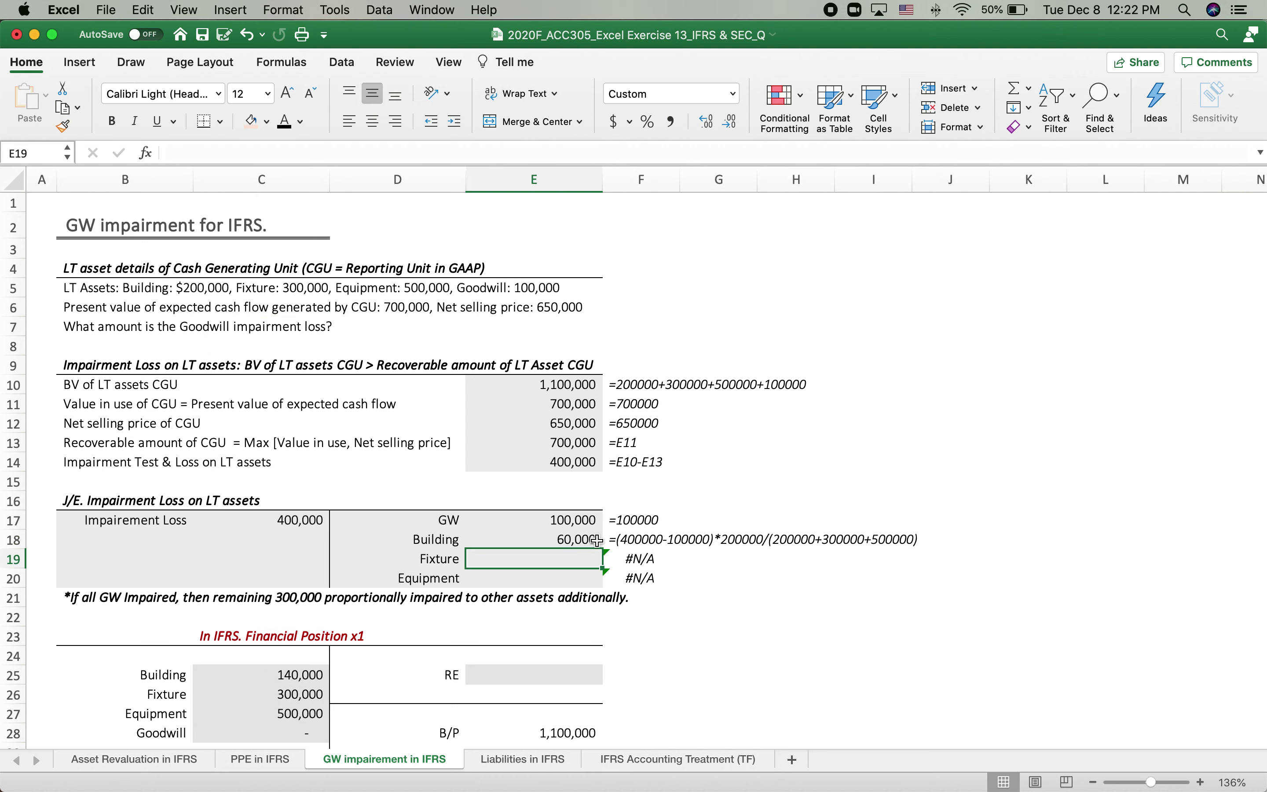
# - Copy the Building allocation formula from E18 to the Fixture and Equipment amounts in E19 and E20
pyautogui.click(562, 541)
pyautogui.press('super+c')
pyautogui.click(543, 556)
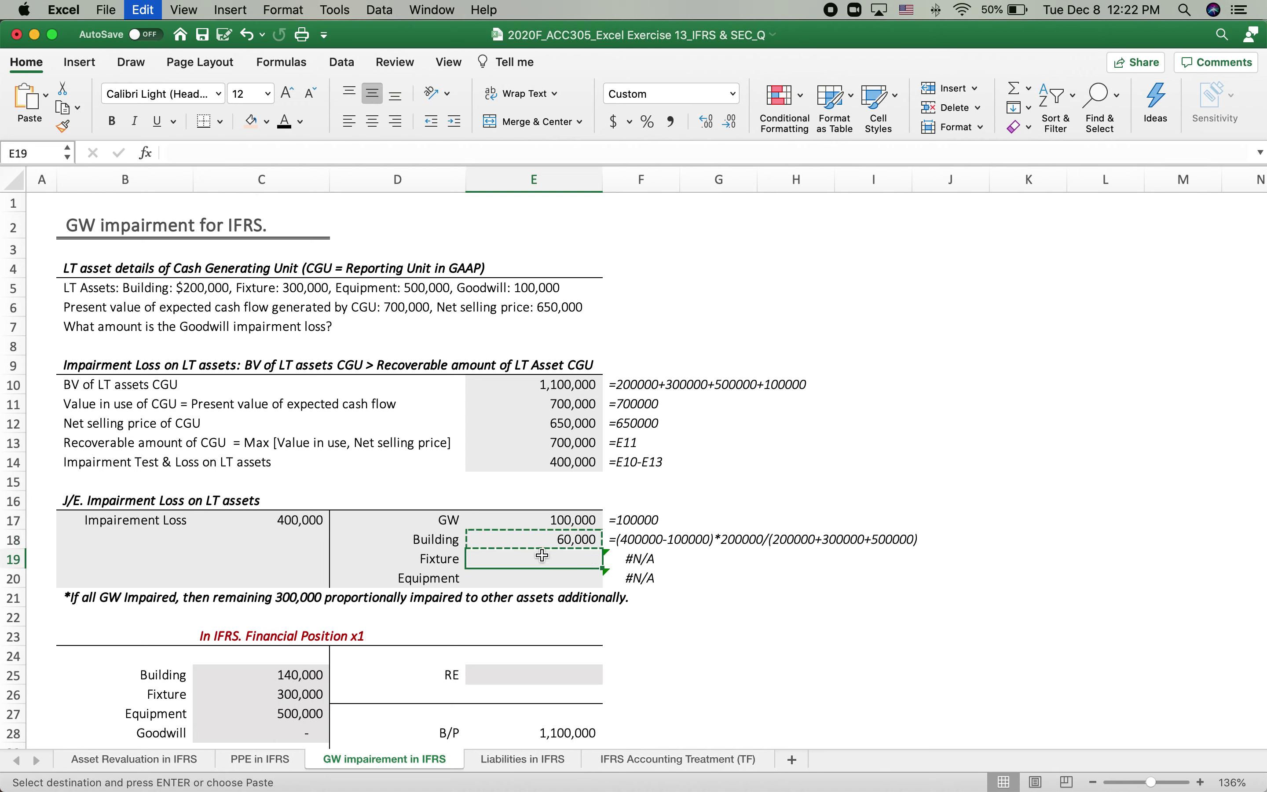
pyautogui.press('super+v')
pyautogui.click(518, 581)
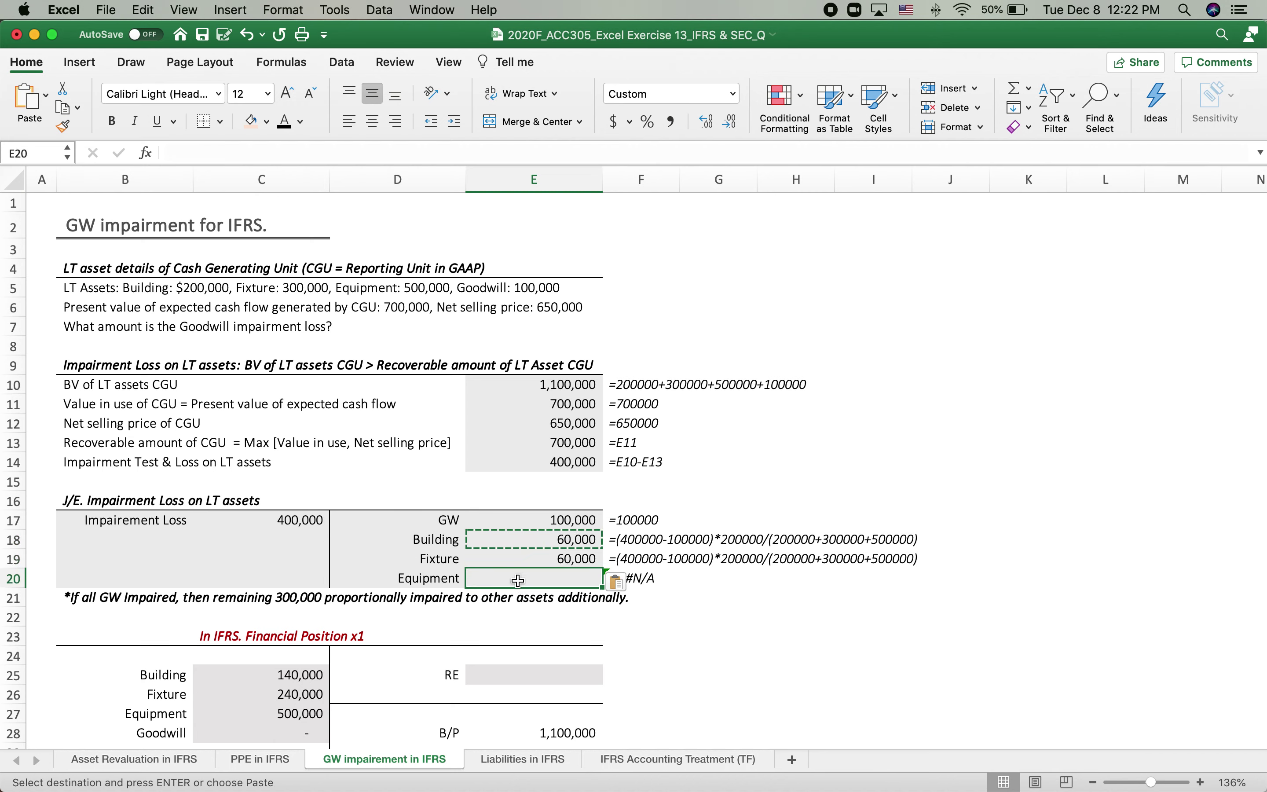
pyautogui.press('super+v')
# - Change the multiplied asset value in the copied formulas to 300000 for Fixture in E19 and 500000 for Equipment in E20
pyautogui.doubleClick(542, 558)
pyautogui.click(587, 559)
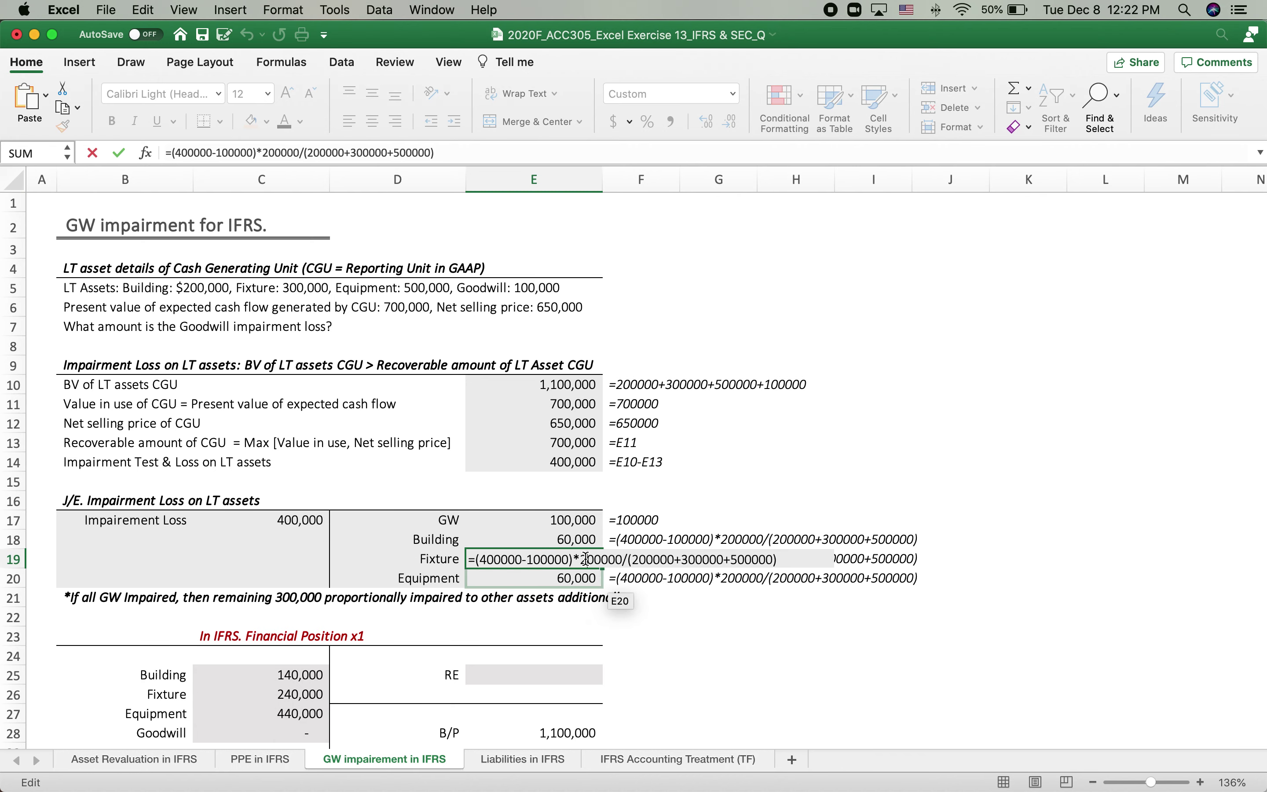
pyautogui.press('Delete')
pyautogui.write('3')
pyautogui.press('Return')
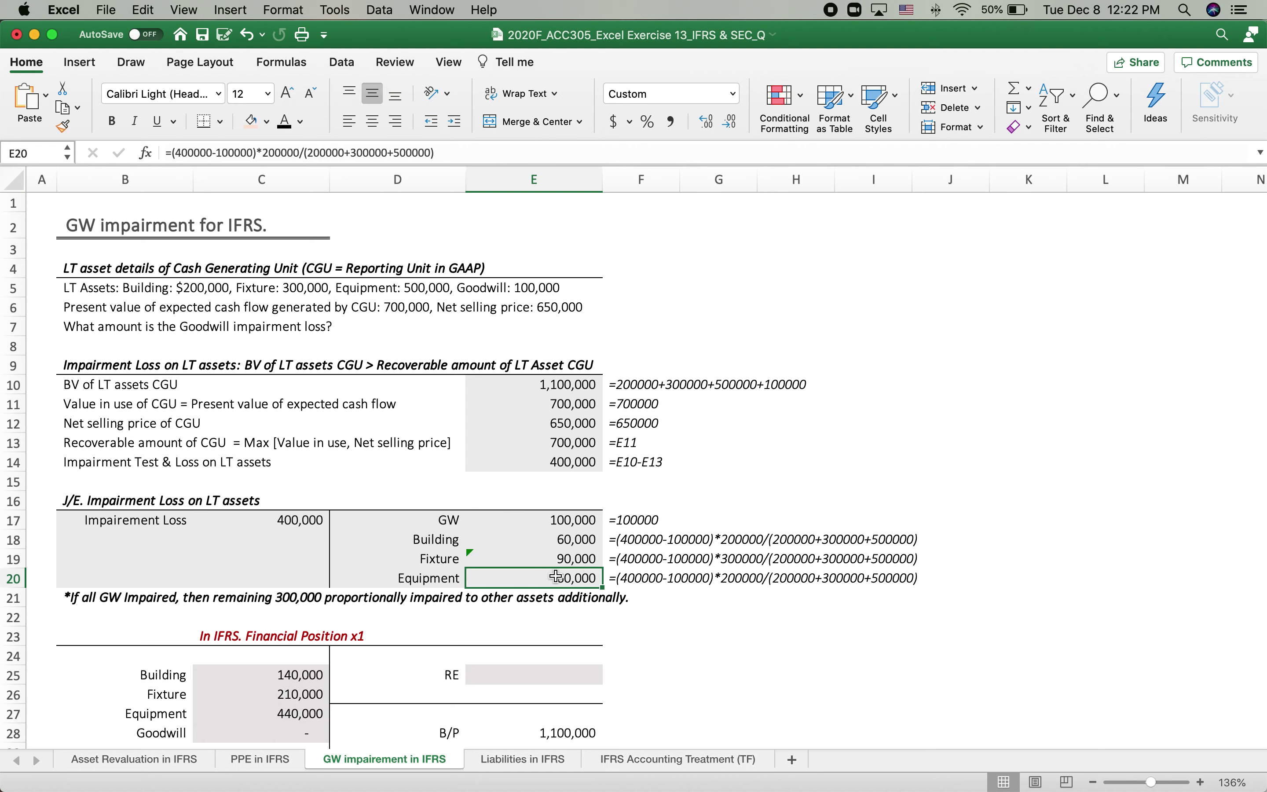
pyautogui.doubleClick(570, 578)
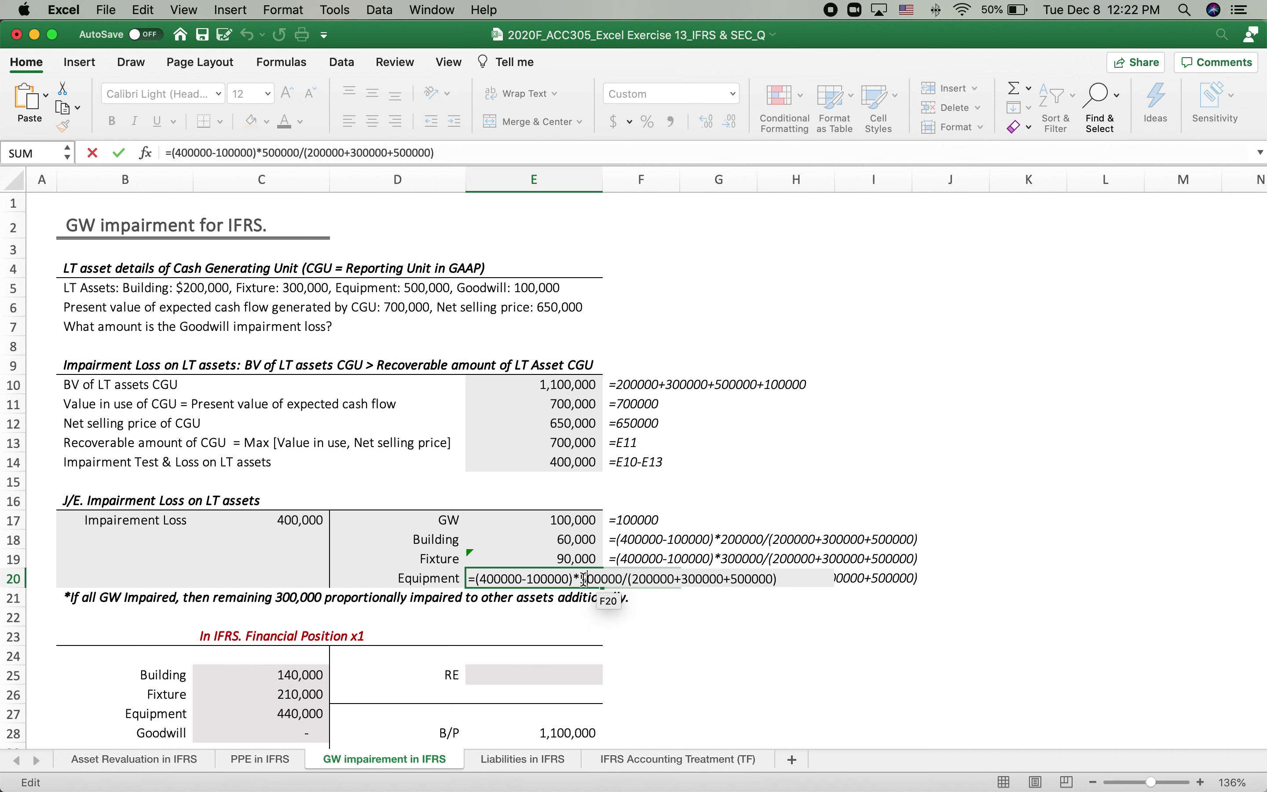
pyautogui.press('Return')
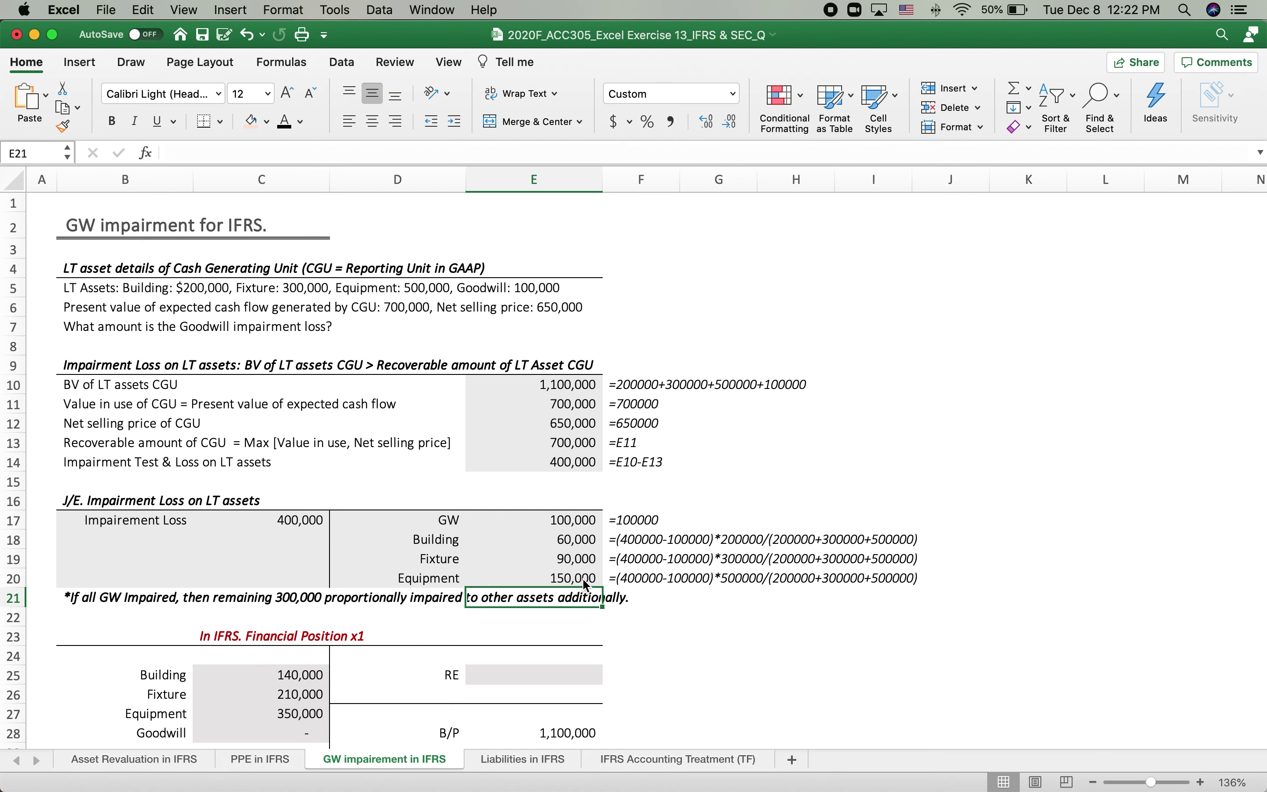
# - Examine the Goodwill, Building, Fixture and Equipment formulas in the IFRS Financial Position, C25 to C28
pyautogui.scroll(-5, 465, 616)
pyautogui.scroll(-2, 465, 617)
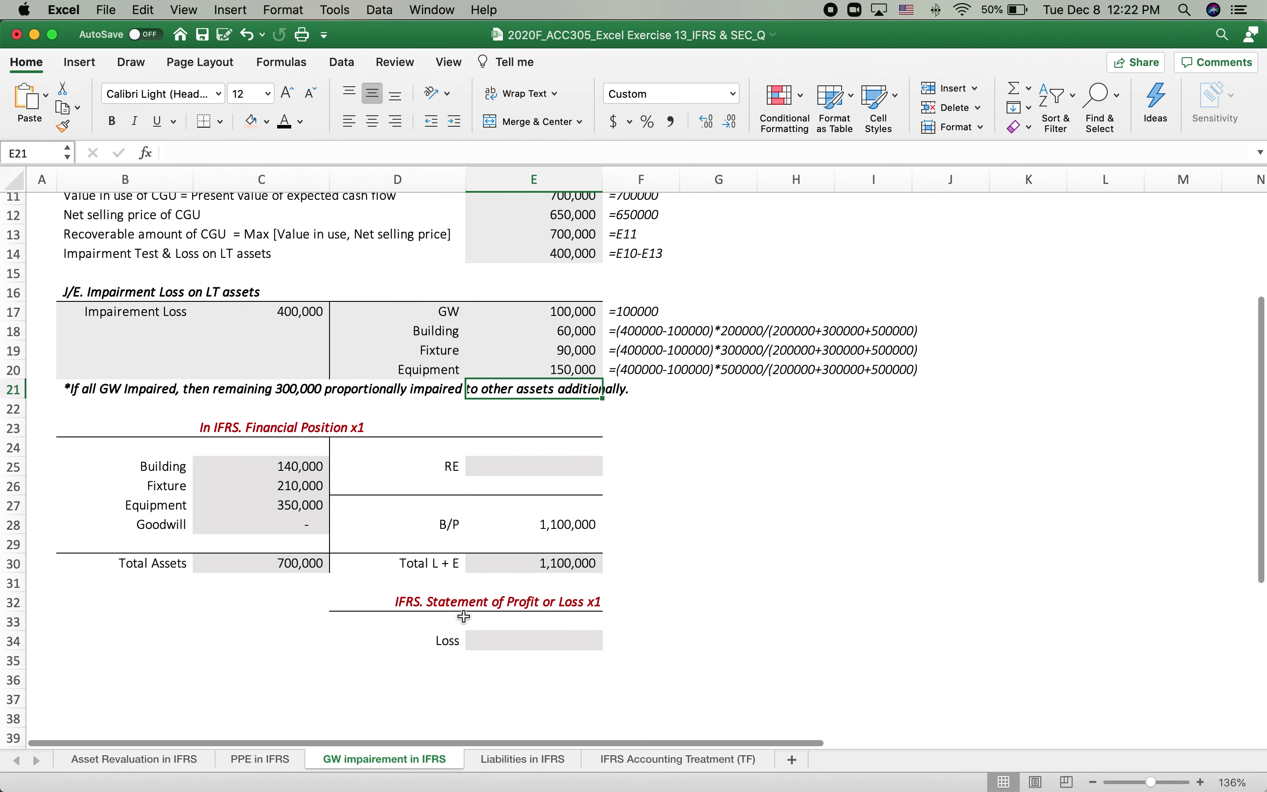
pyautogui.doubleClick(287, 524)
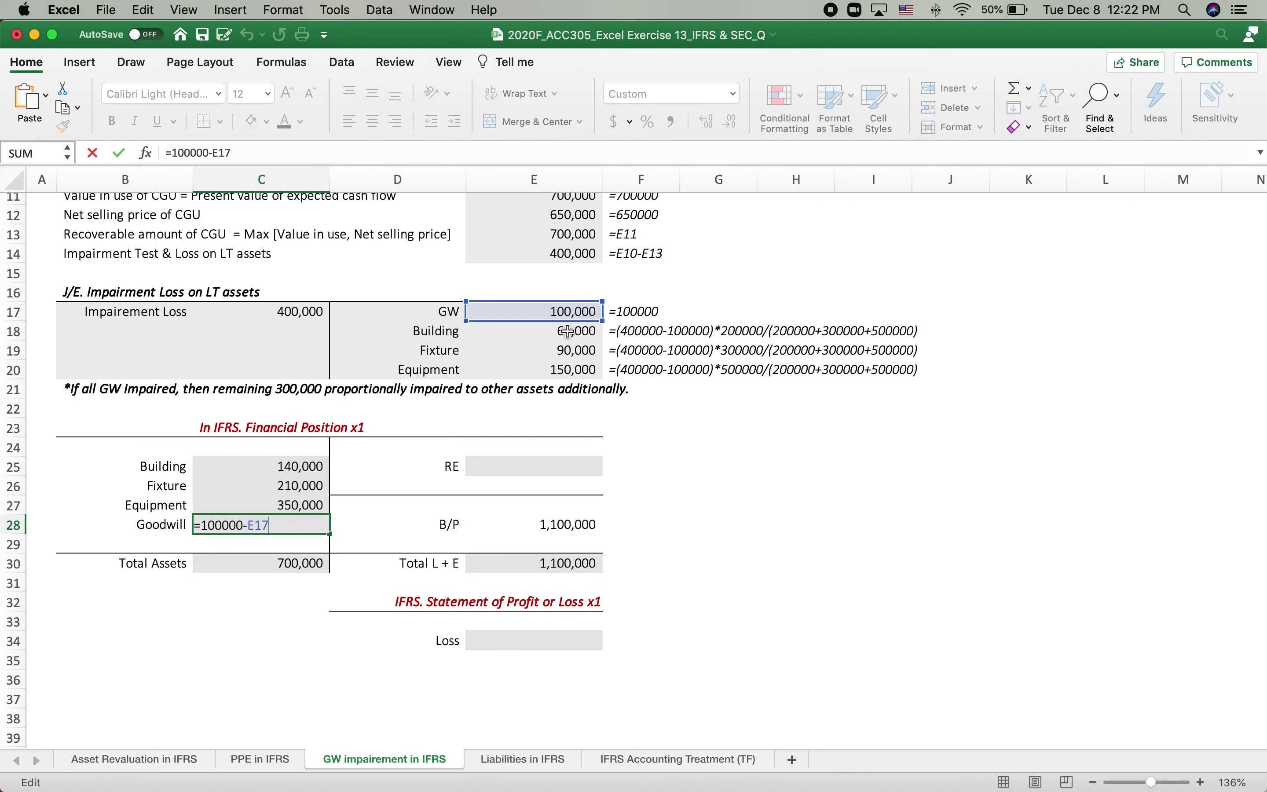
pyautogui.press('Return')
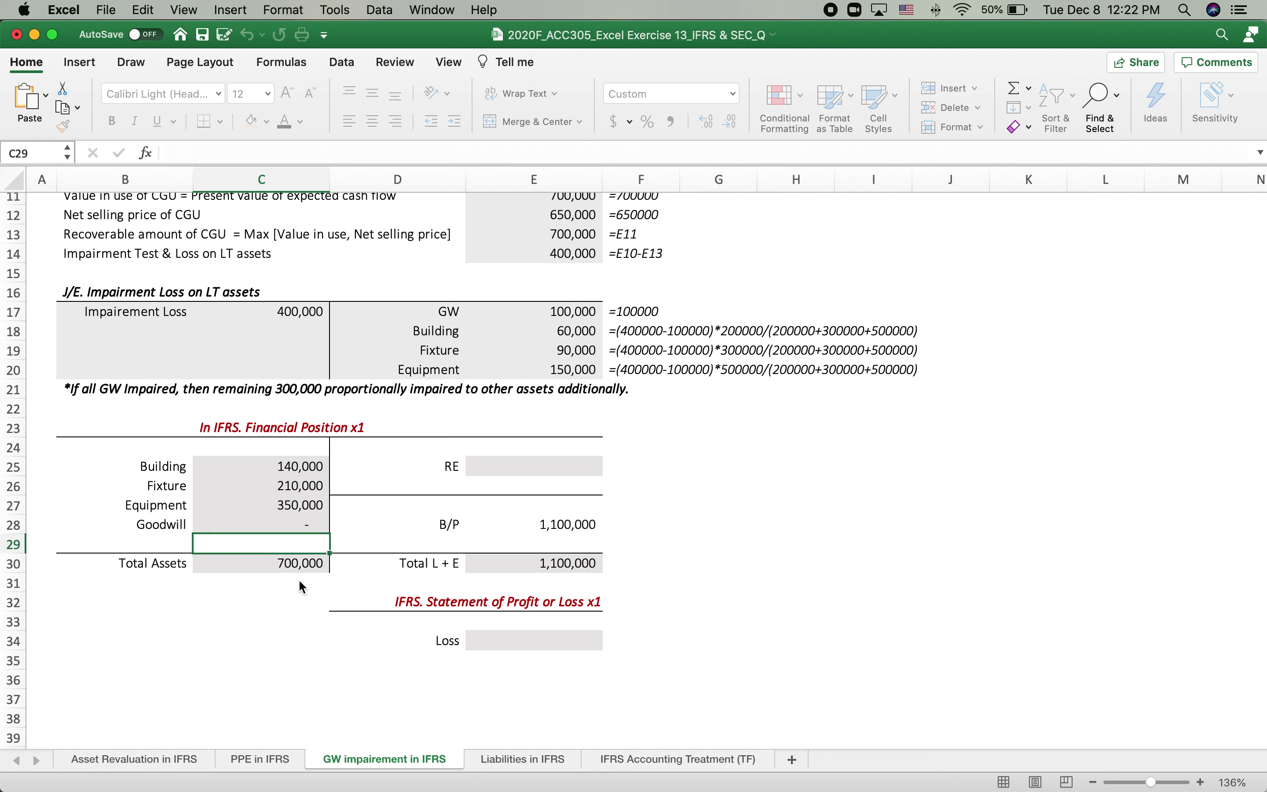
pyautogui.click(311, 466)
pyautogui.doubleClick(311, 466)
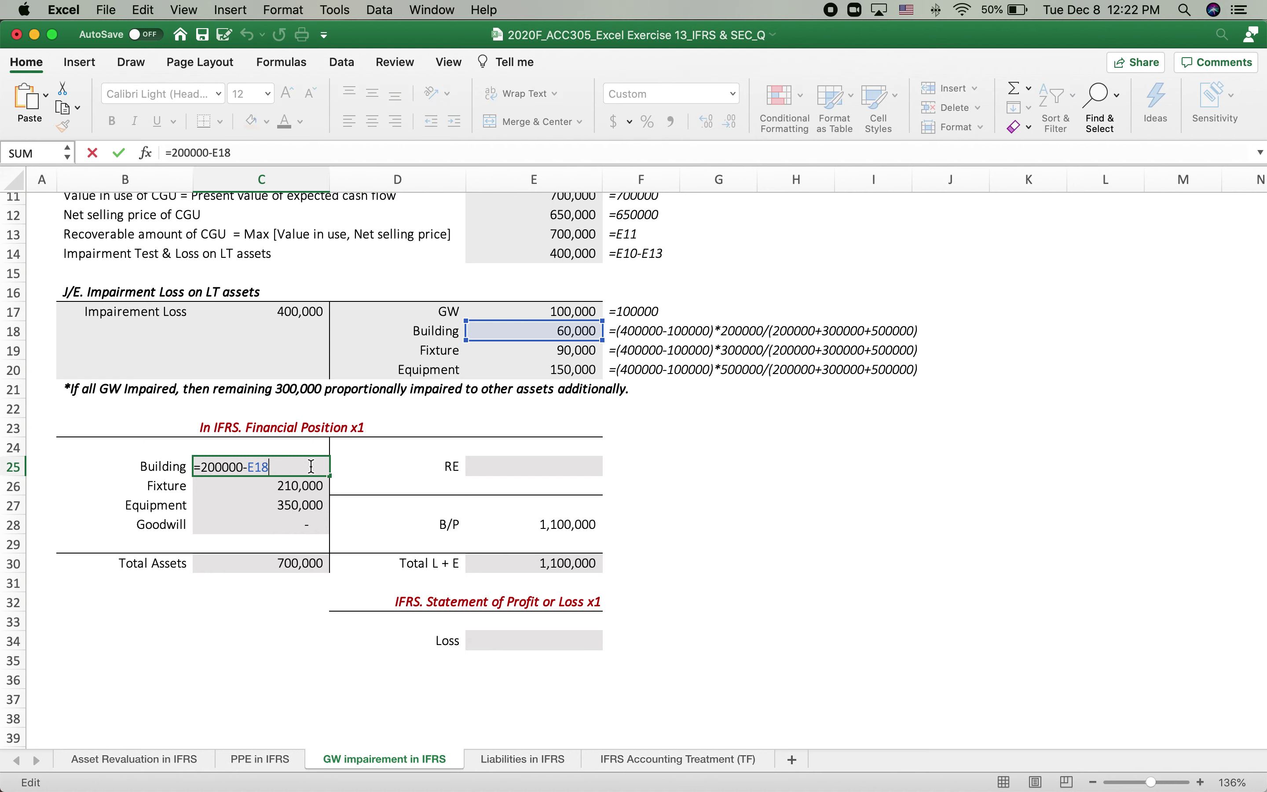
pyautogui.press('Return')
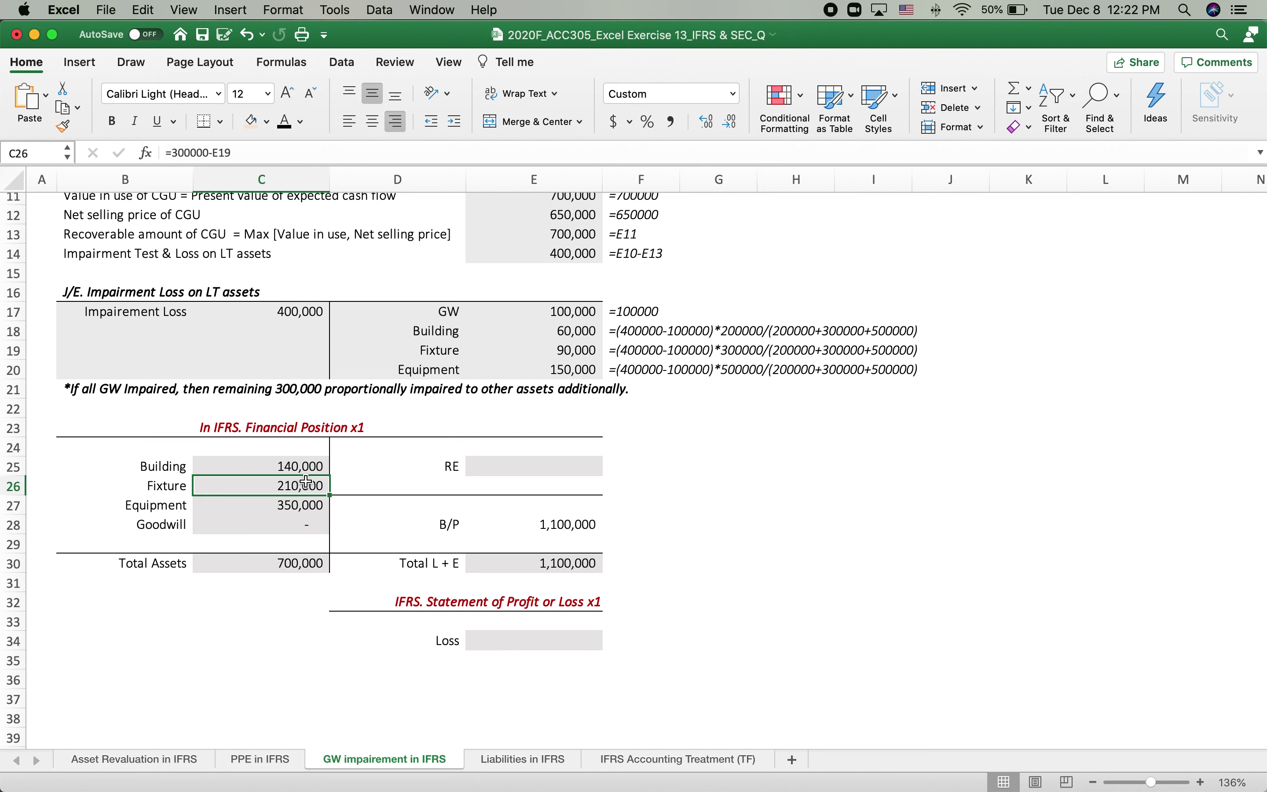
pyautogui.doubleClick(296, 490)
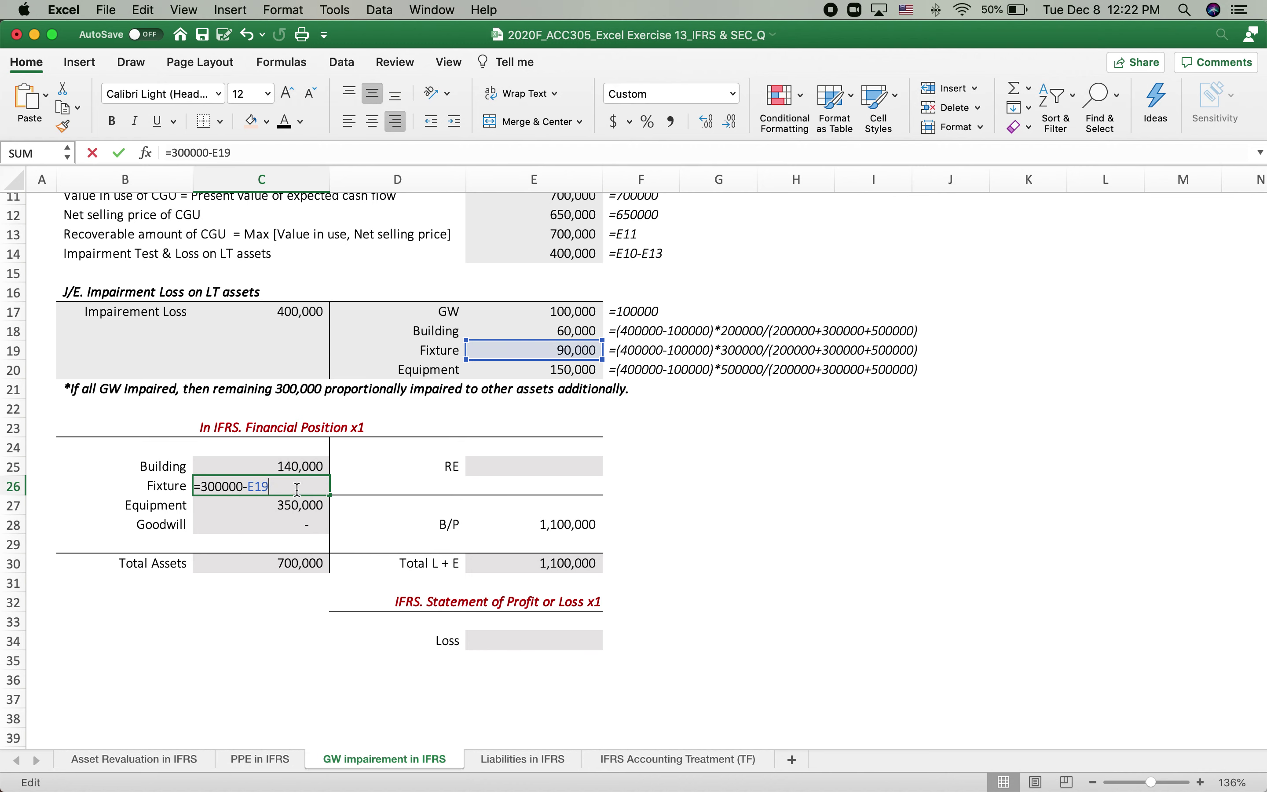
pyautogui.click(231, 649)
pyautogui.doubleClick(286, 507)
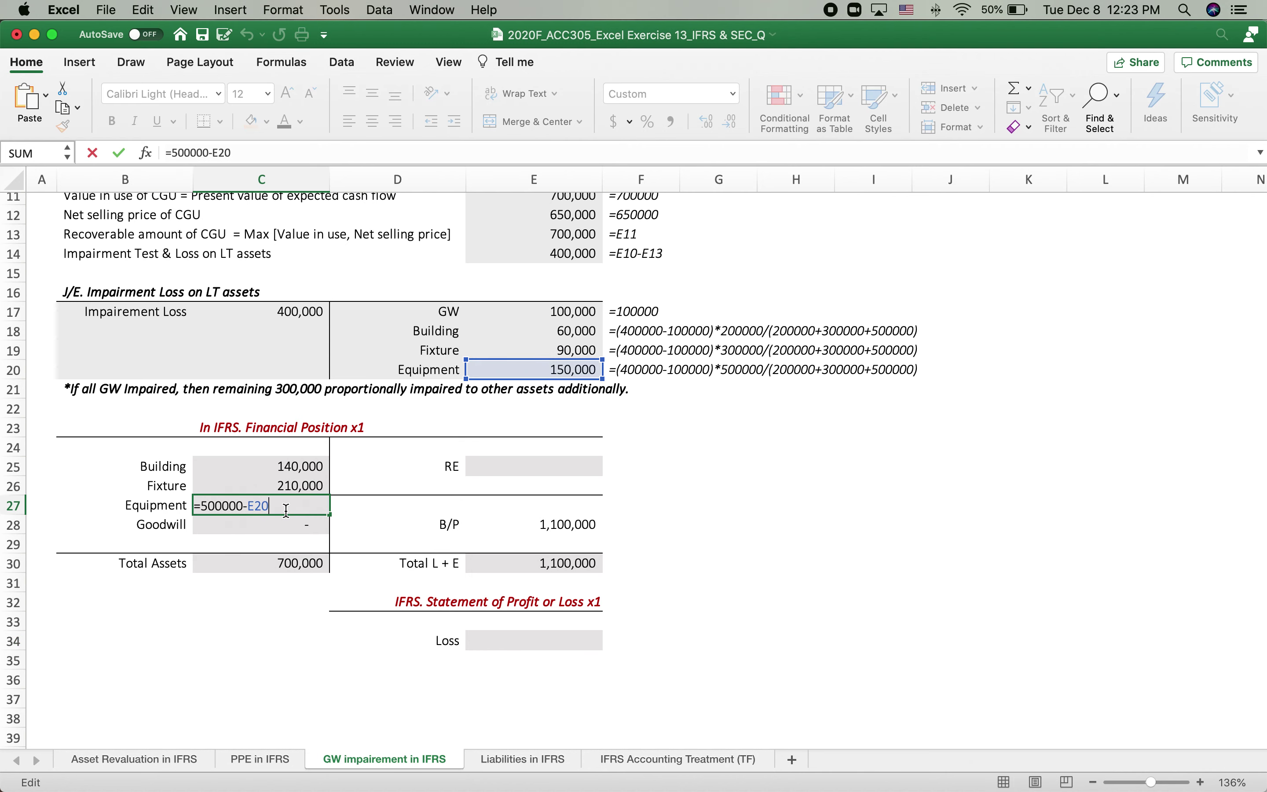
pyautogui.click(251, 627)
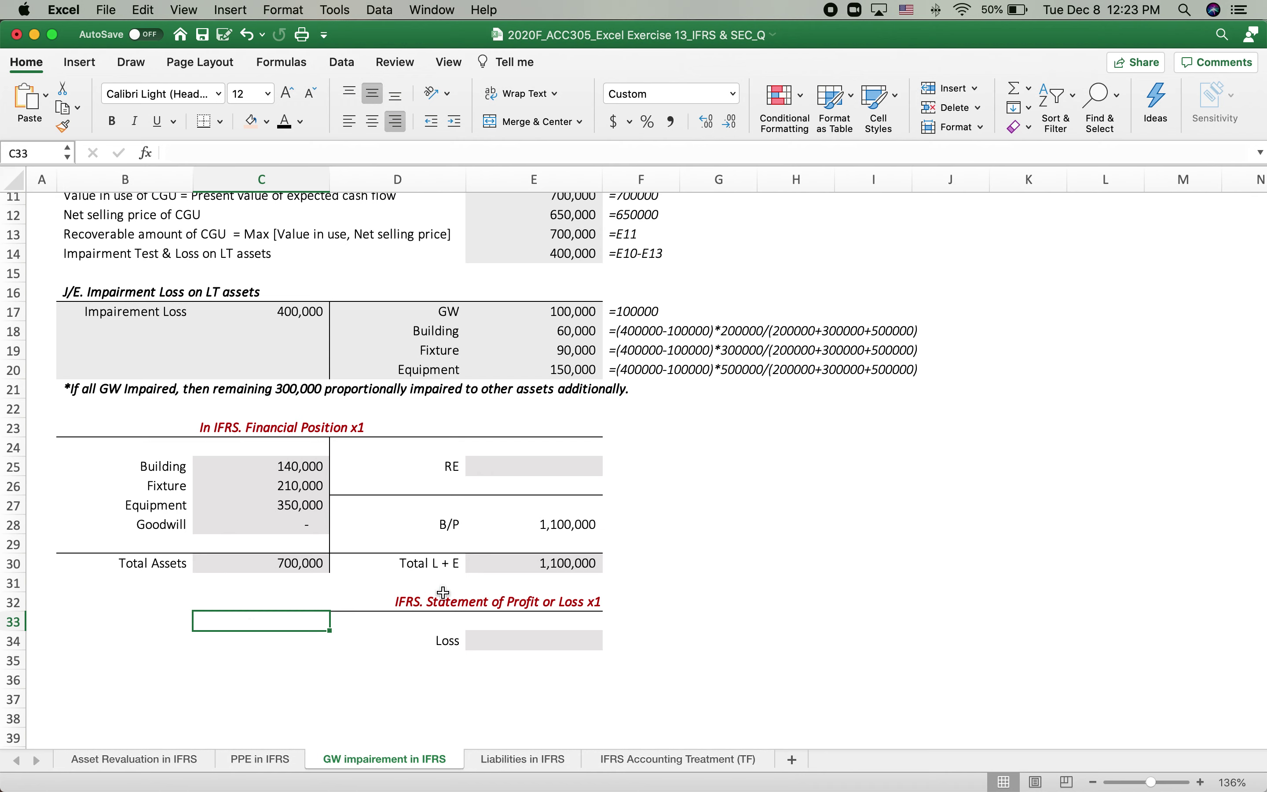
# - Enter the Loss in E34 of the Statement of Profit or Loss as the negative of the journal entry's debit, =-C17
pyautogui.click(504, 641)
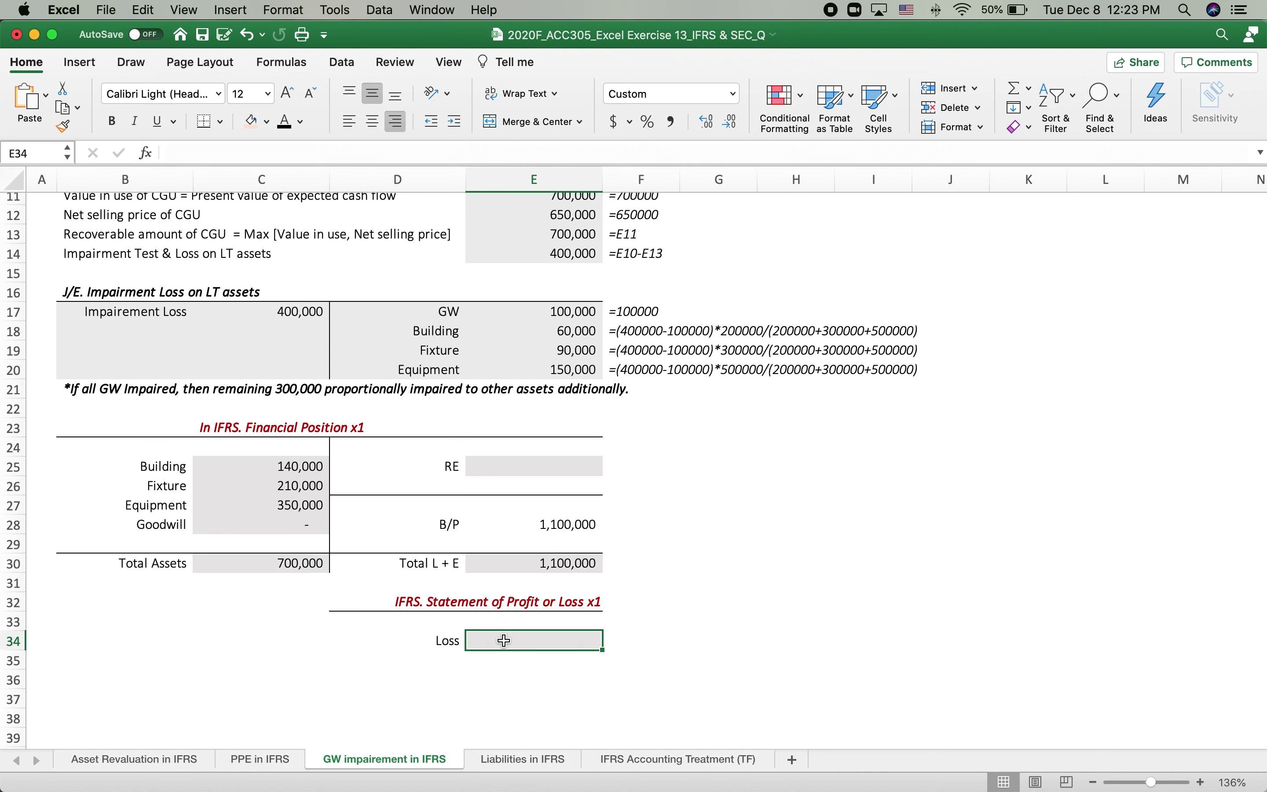
pyautogui.write('=')
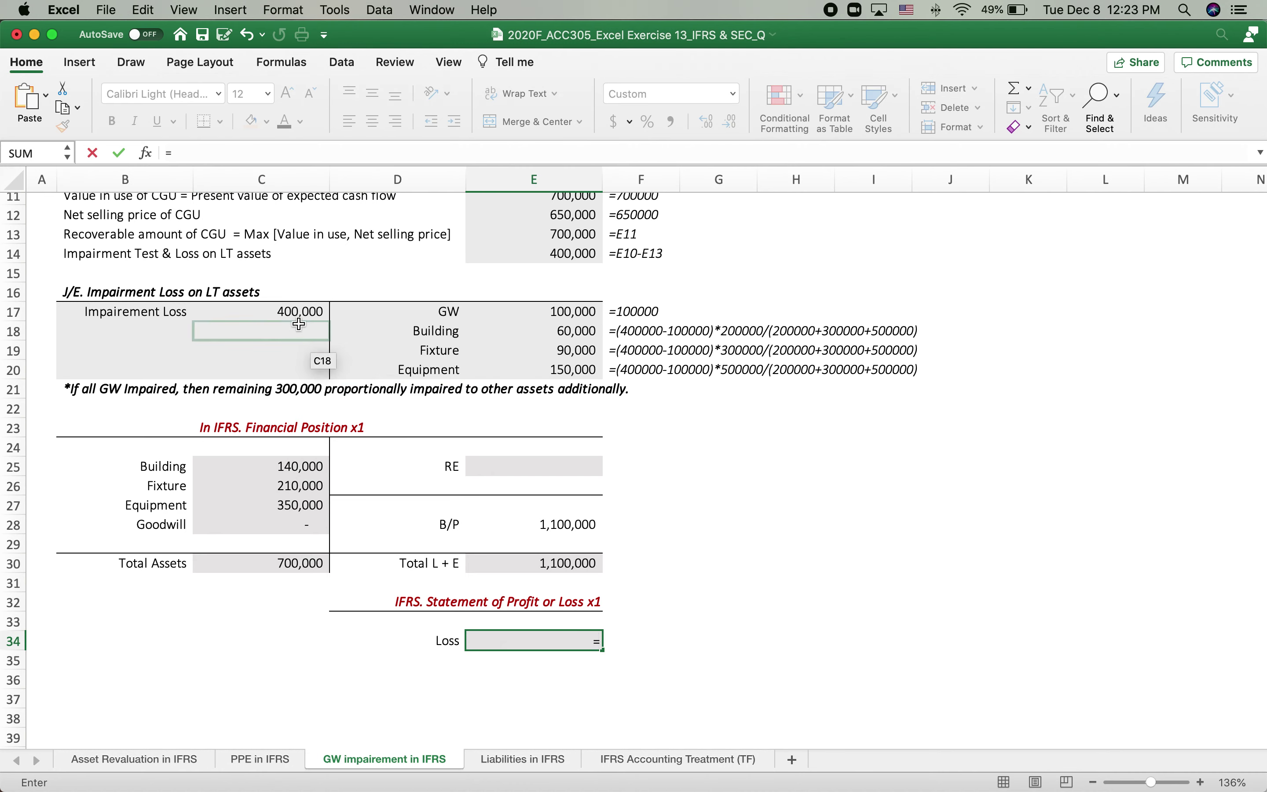
pyautogui.write('-')
pyautogui.click(298, 312)
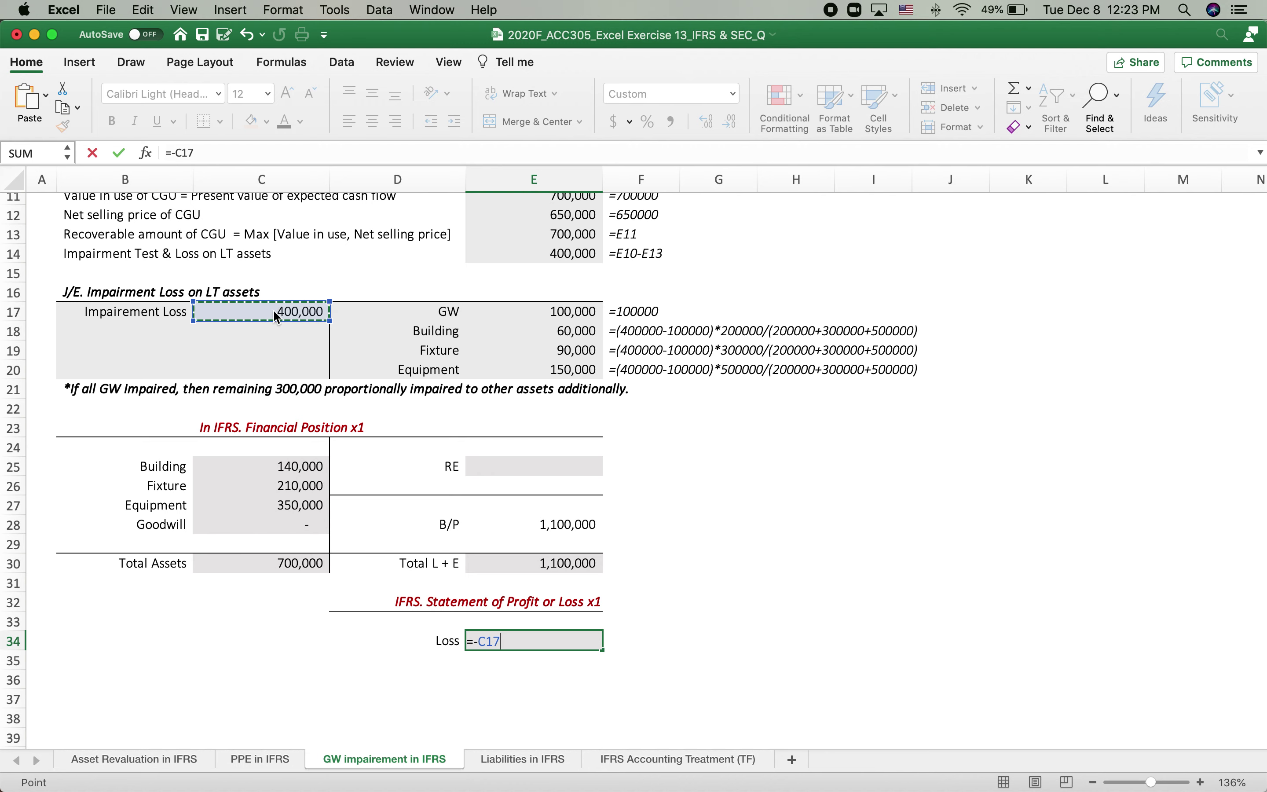
pyautogui.press('Return')
# - Link RE in E25 of the Financial Position to the Loss in the Statement of Profit or Loss, =E34
pyautogui.click(542, 468)
pyautogui.write('=')
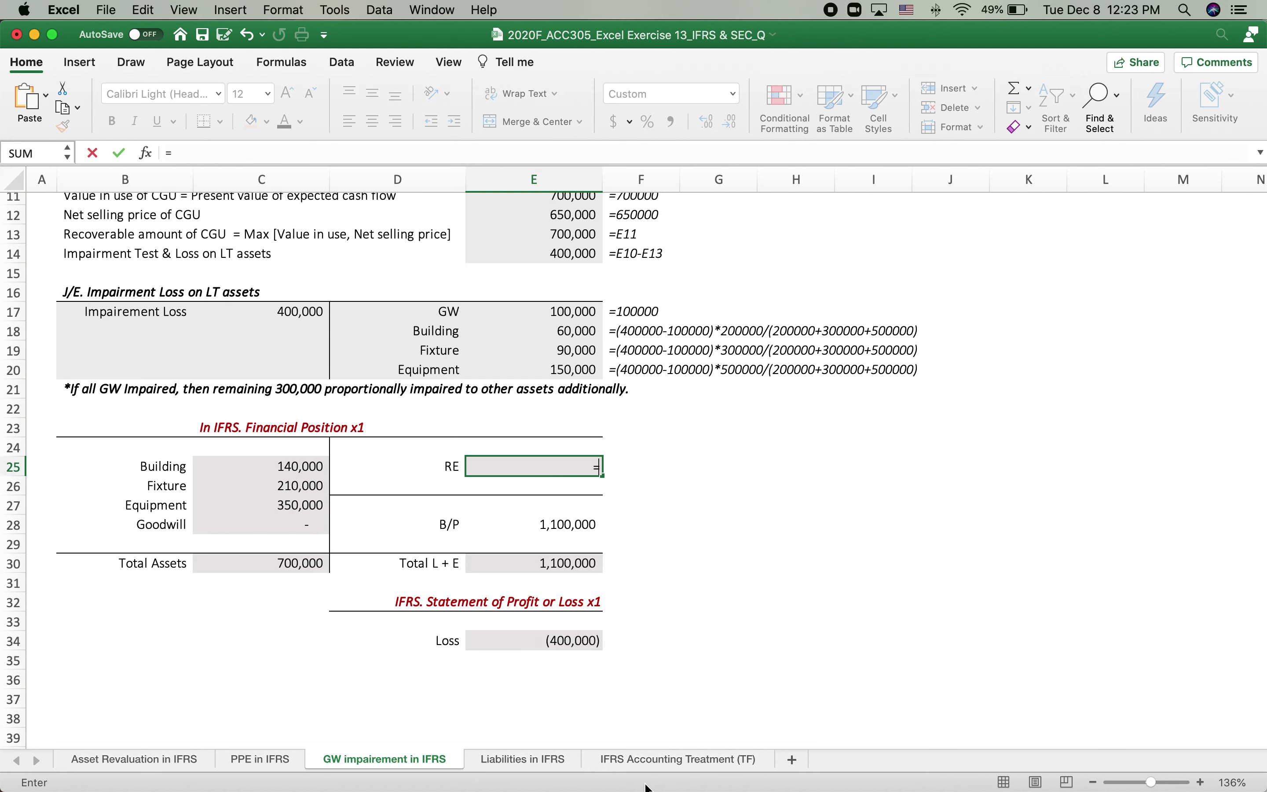
pyautogui.click(562, 643)
pyautogui.press('Return')
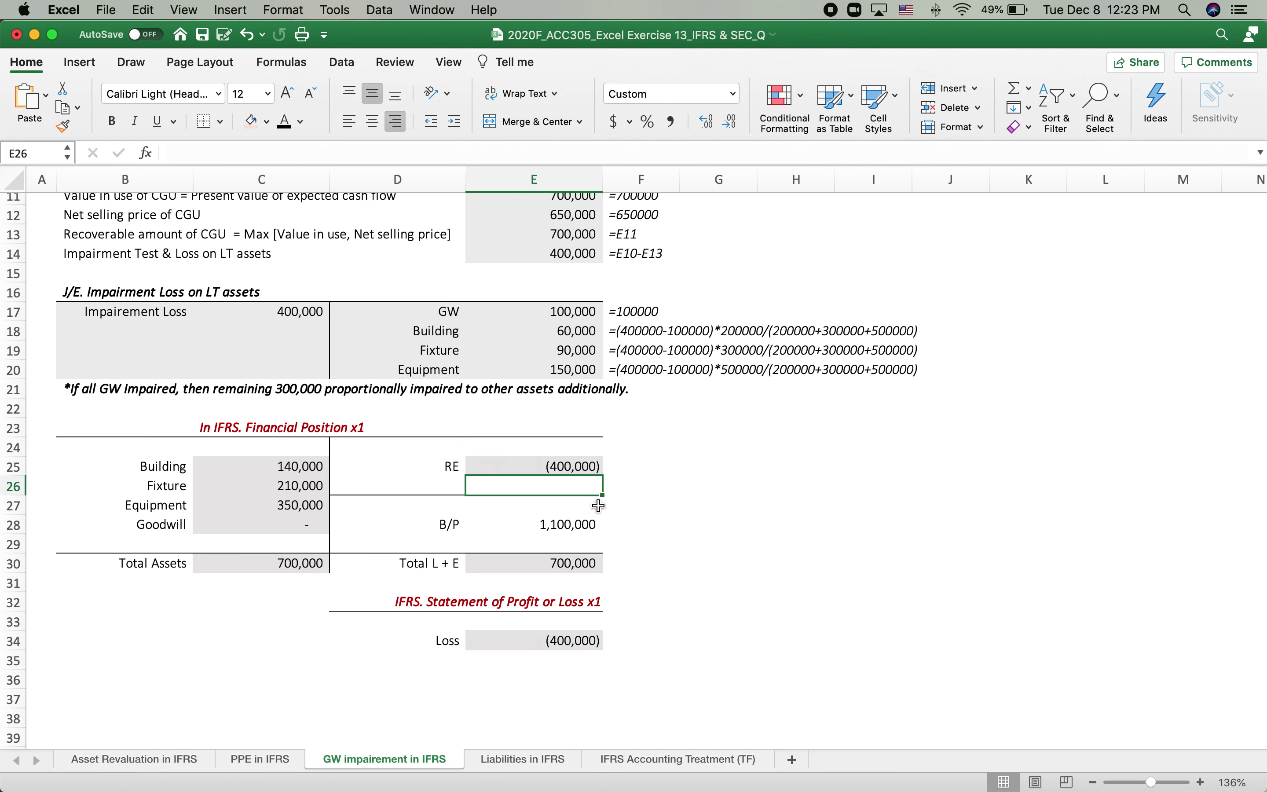